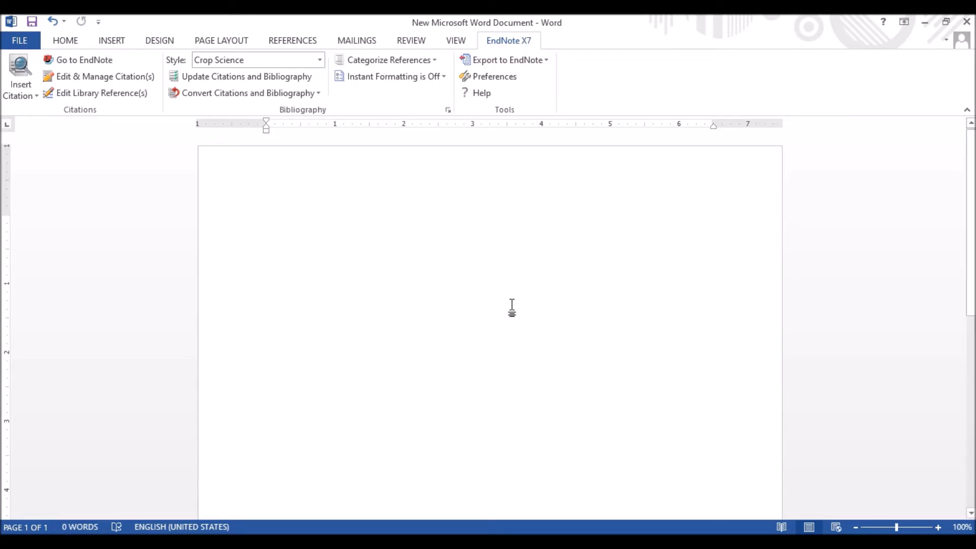
Launch the EndNote X7 library of 546 references from Word's EndNote X7 tab.
left_click(57, 40)
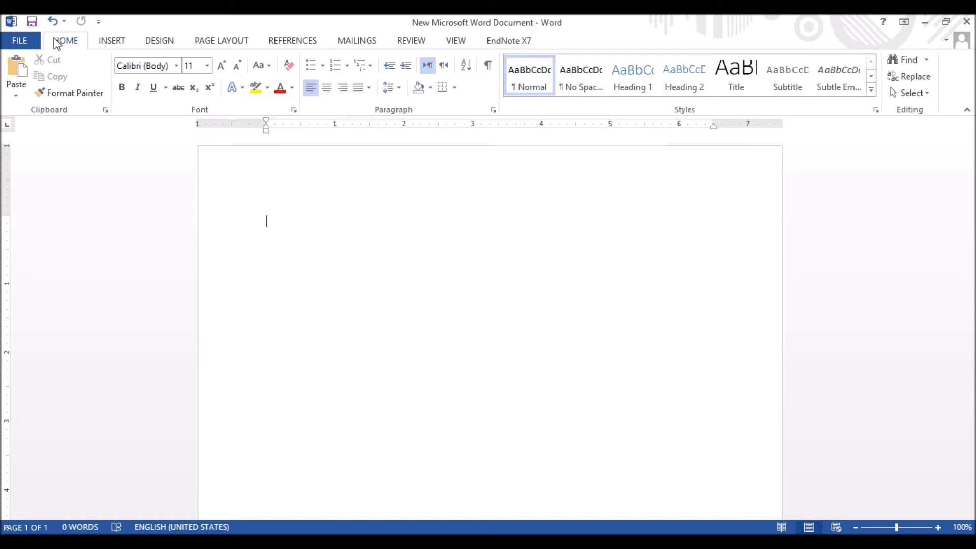
left_click(527, 41)
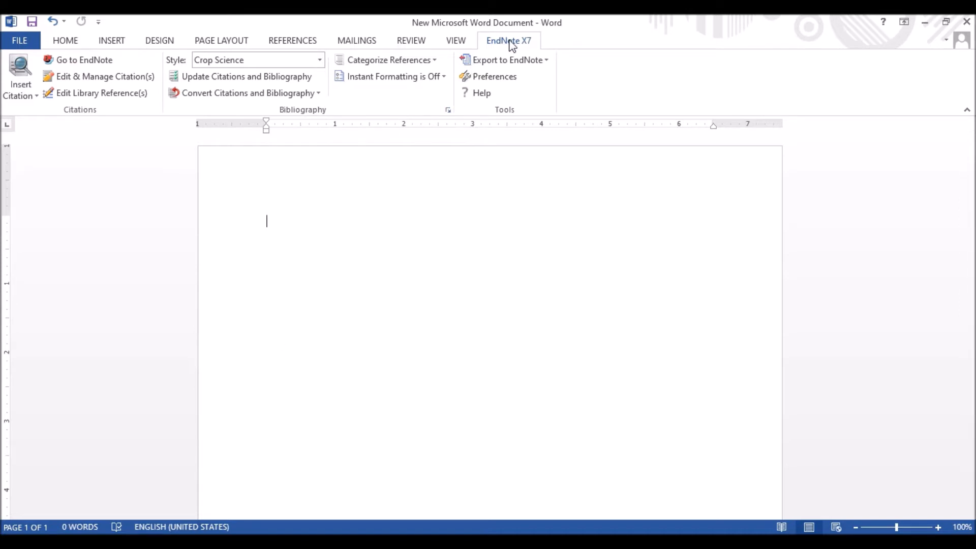
left_click(66, 63)
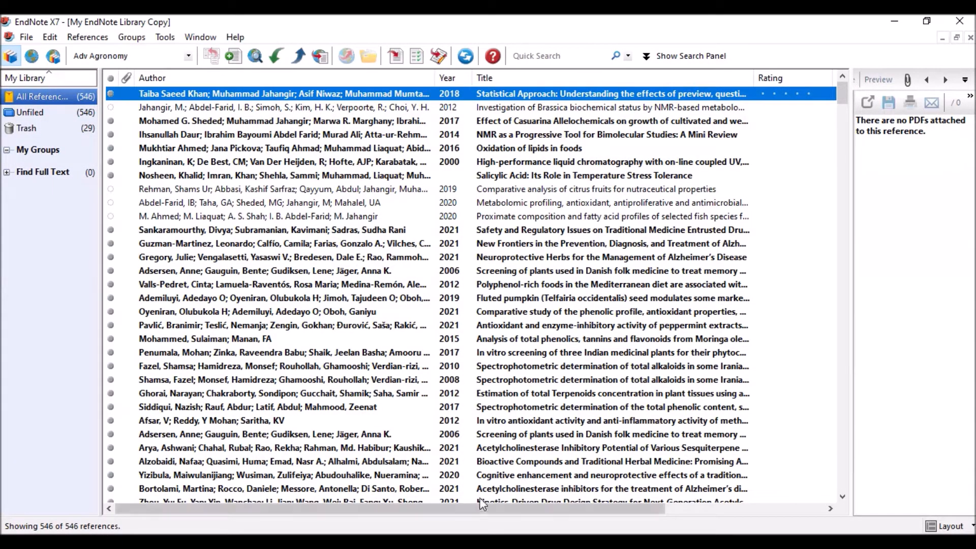
Browse EndNote's File, Edit, Groups and Tools menus, then return to the Word document.
left_click(26, 38)
mouse_move(46, 38)
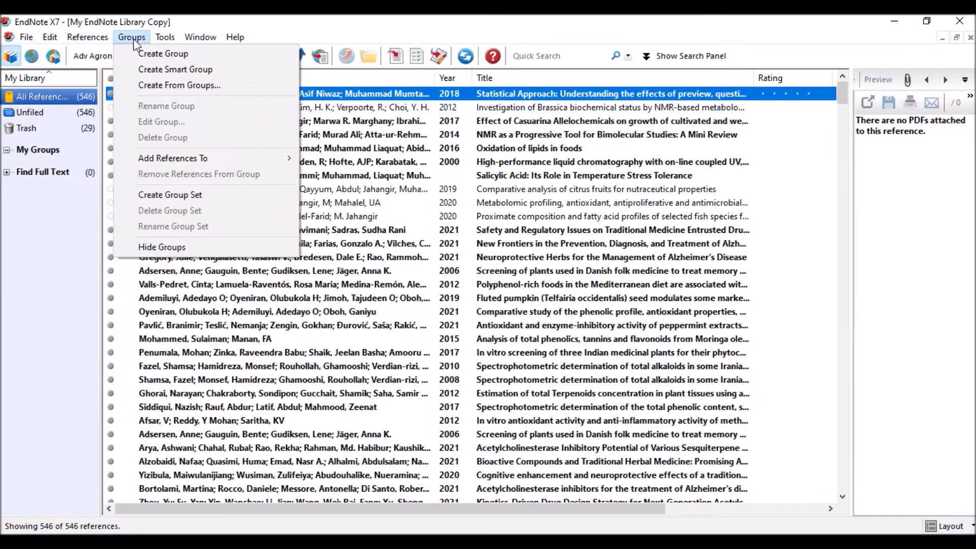
mouse_move(160, 40)
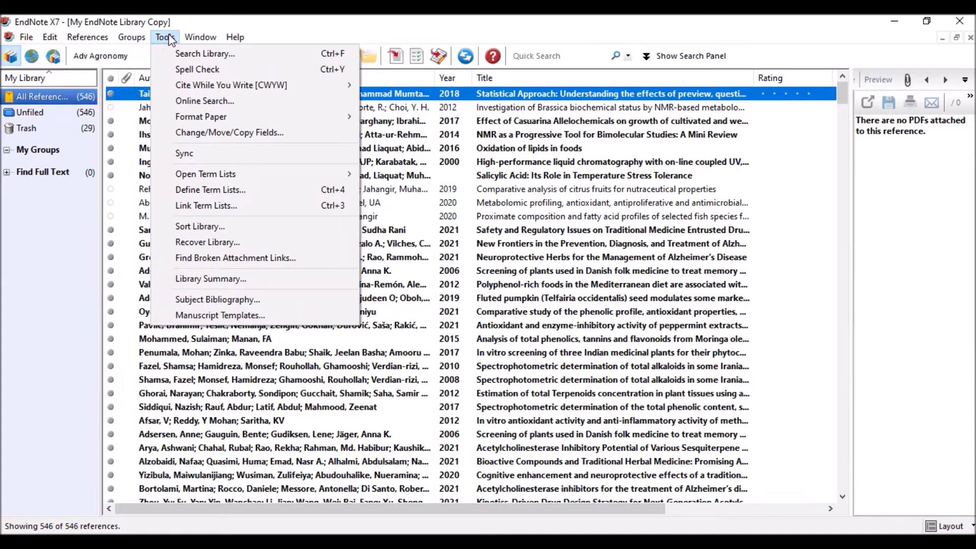
mouse_move(236, 47)
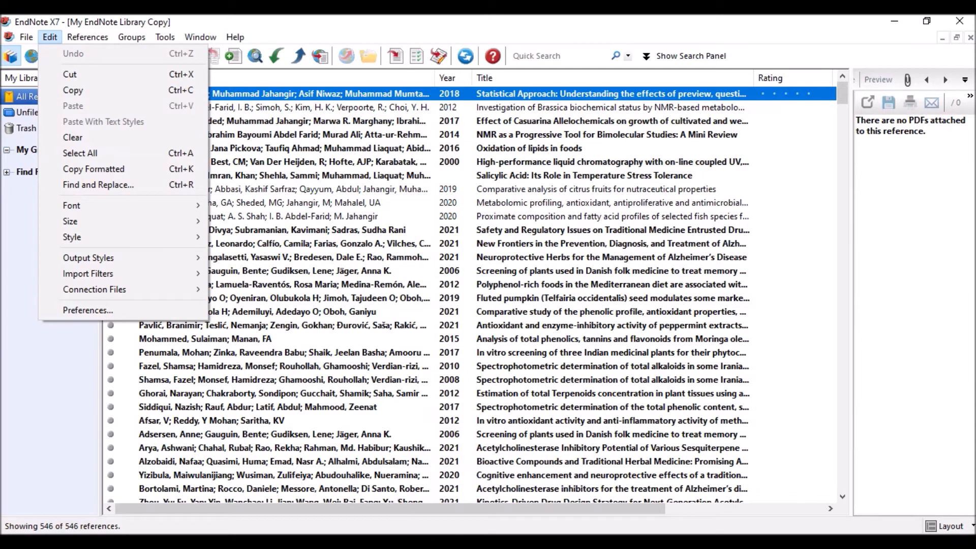
key("alt+Tab")
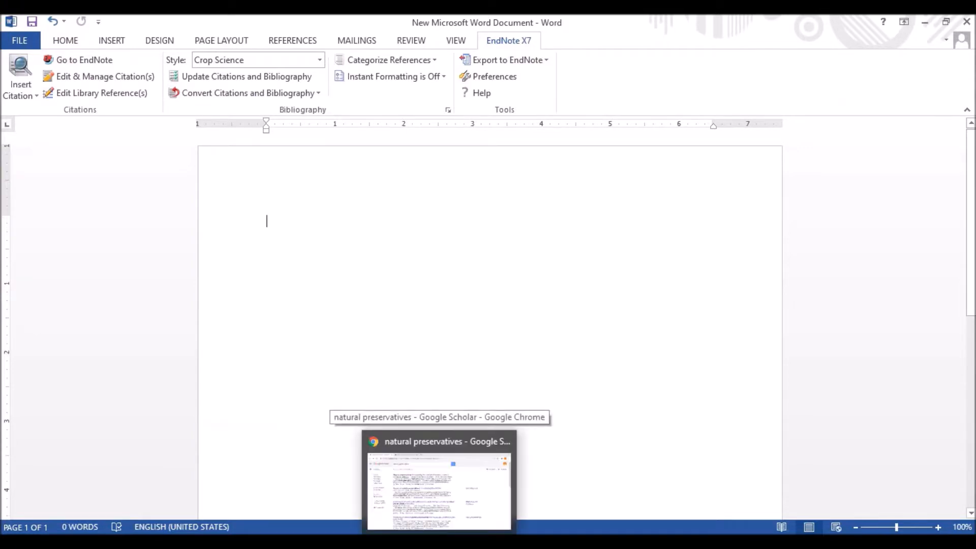
Open the Wiley seafood shelf-life review from the natural preservatives results and copy its abstract's first sentence.
left_click(438, 474)
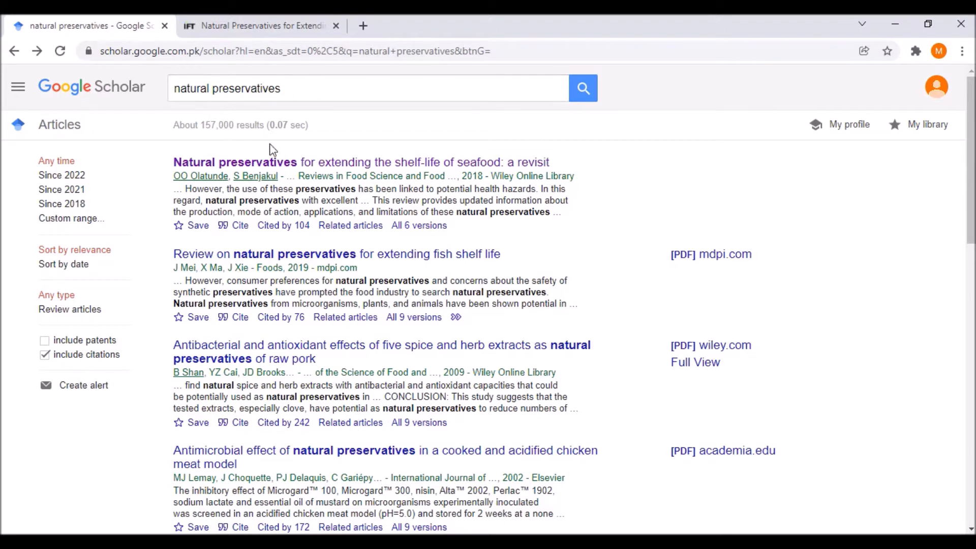
left_click(254, 29)
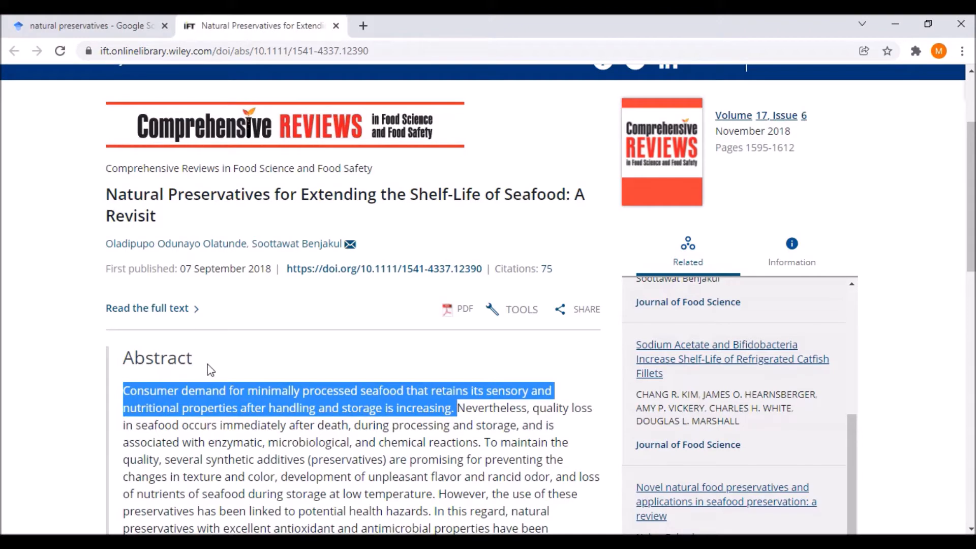
scroll(473, 375, "down", 4)
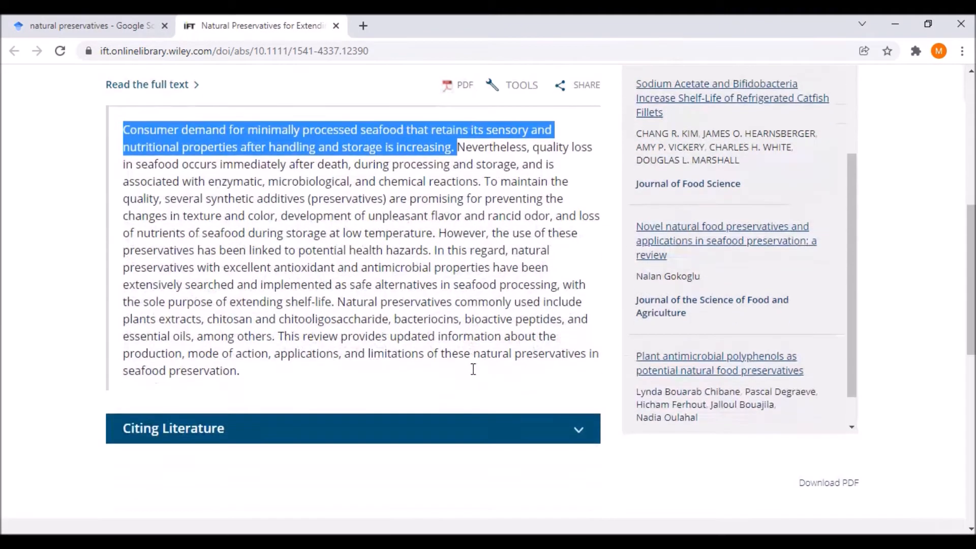
scroll(463, 322, "up", 3)
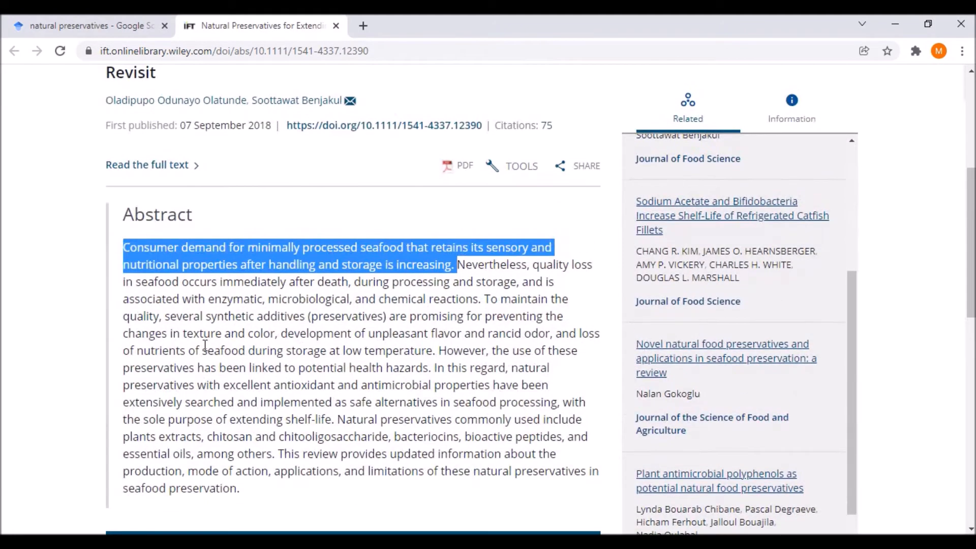
left_click(504, 541)
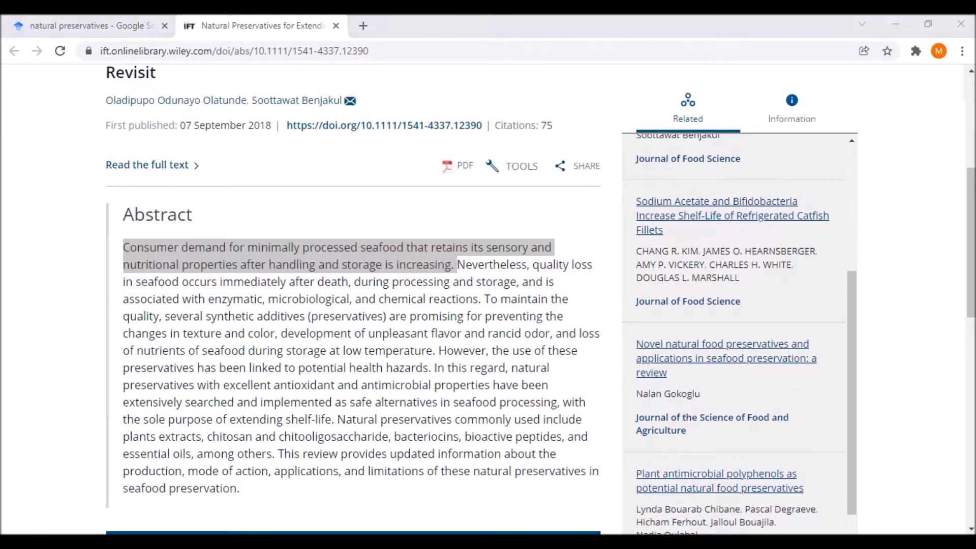
Paste the sentence on consumer demand for minimally processed seafood into Word, then return to the article.
type("Consumer demand for minimally processed seafood that retains its sensory and nutritional properties after handling and storage is increasing.")
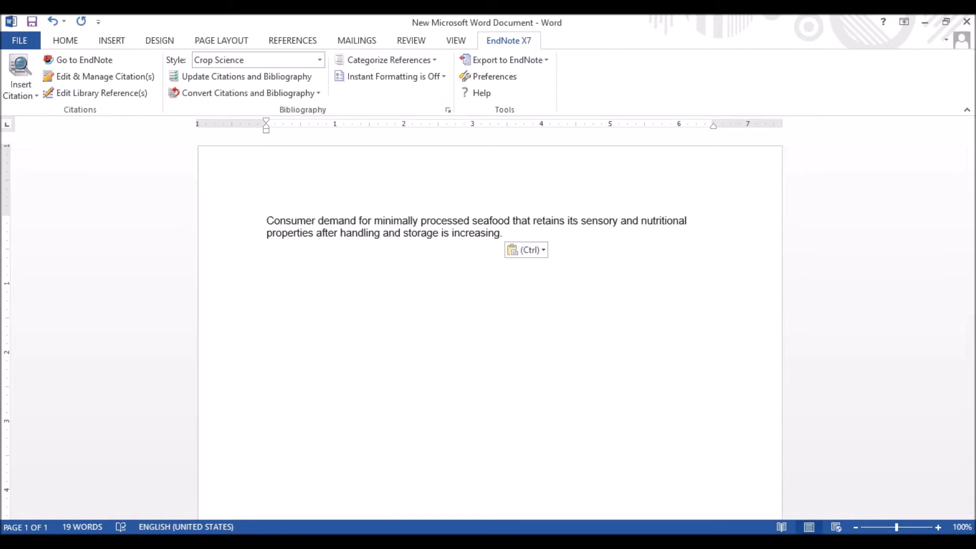
key("alt+Tab")
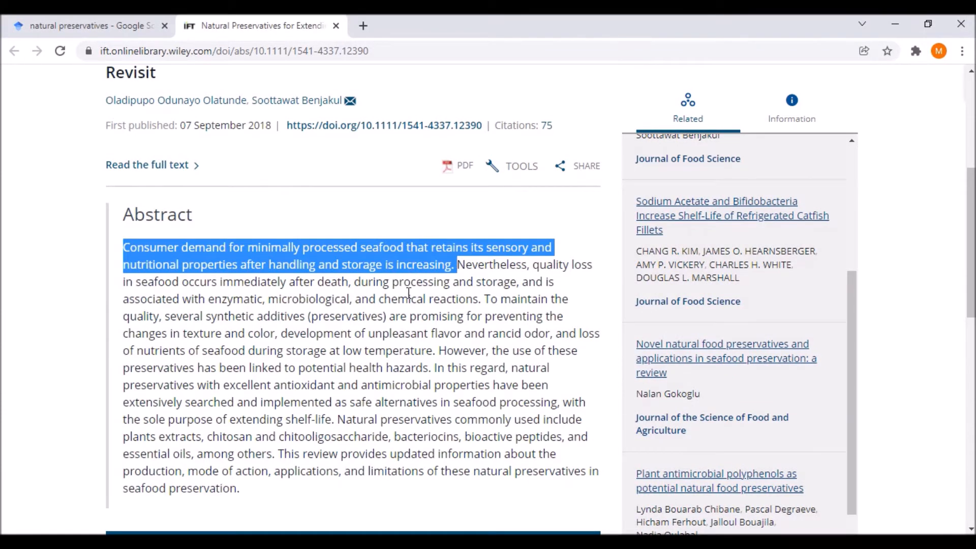
scroll(408, 293, "up", 4)
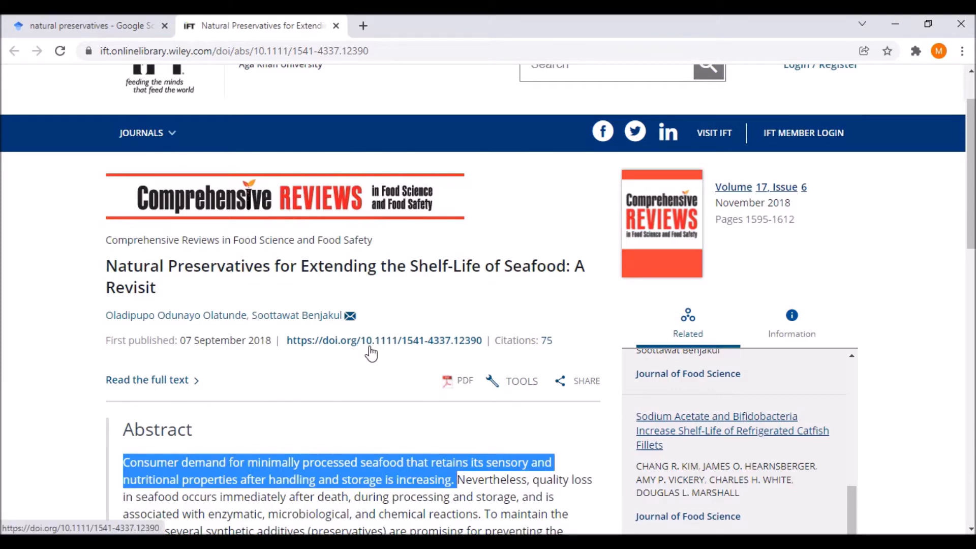
scroll(371, 353, "down", 2)
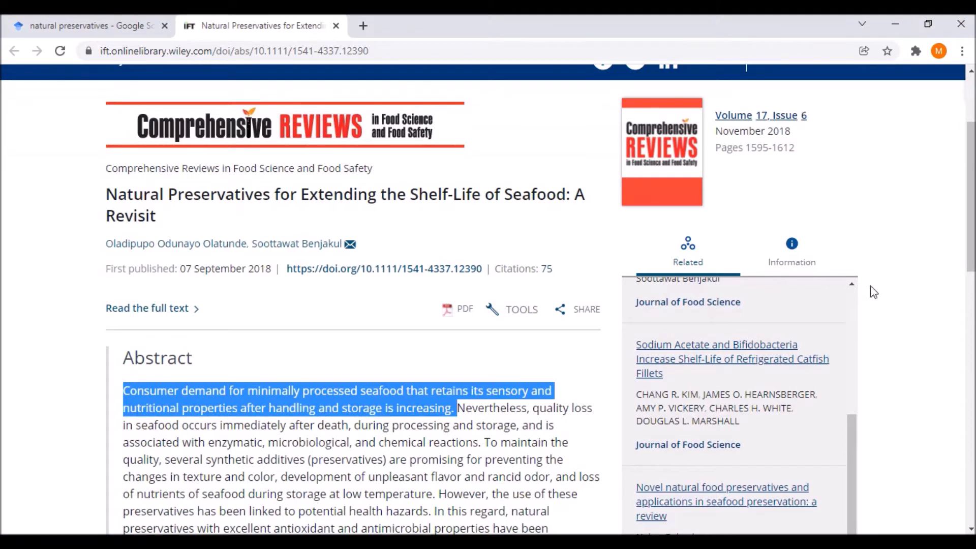
scroll(849, 355, "up", 5)
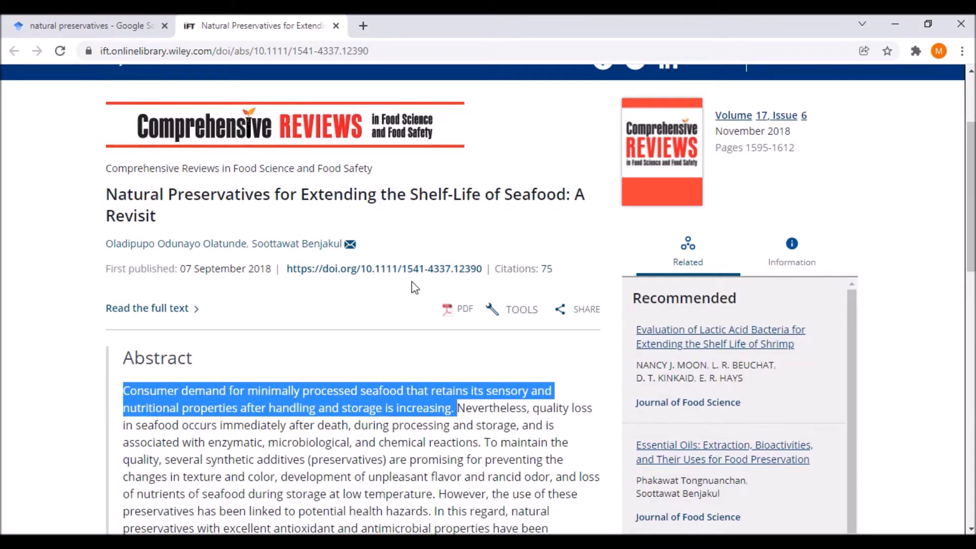
scroll(428, 285, "down", 3)
scroll(430, 285, "down", 2)
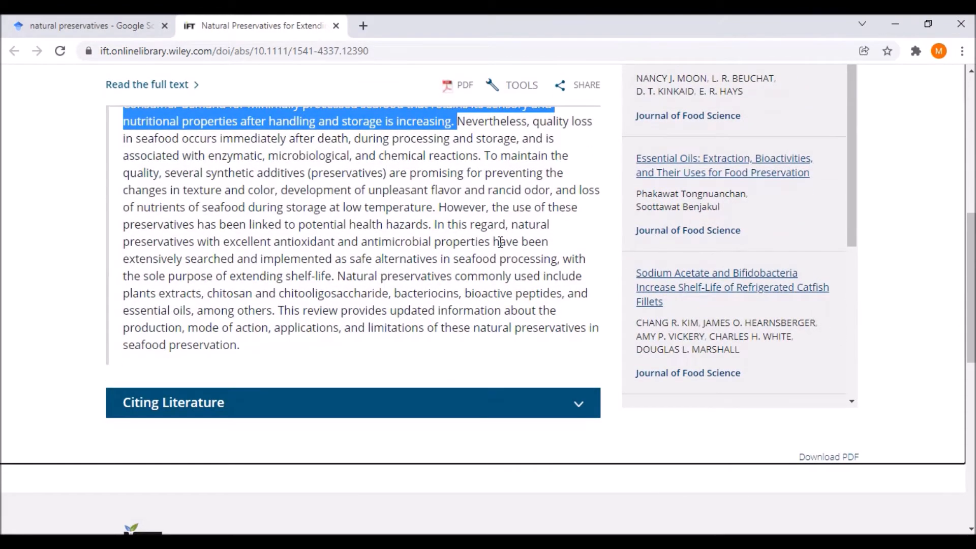
scroll(501, 243, "down", 3)
scroll(500, 243, "down", 4)
scroll(500, 247, "down", 3)
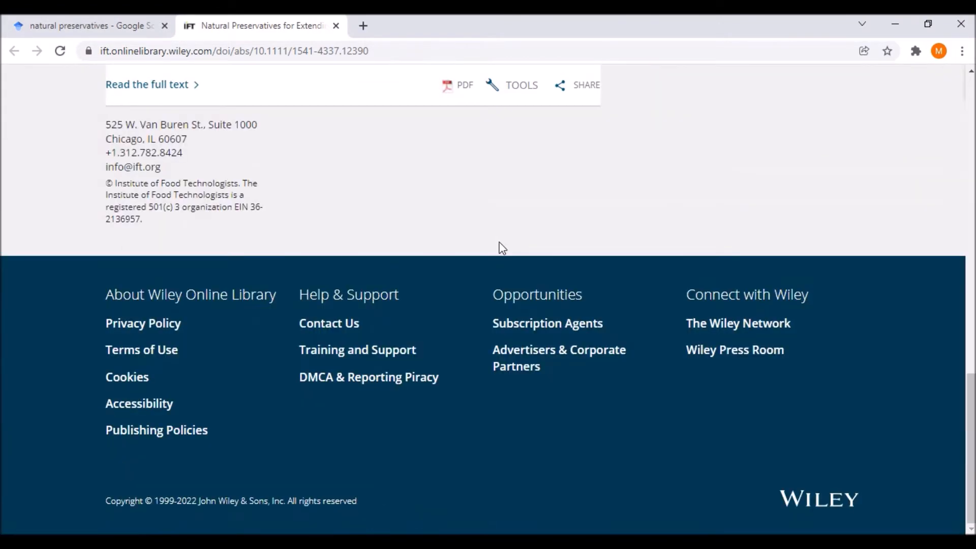
scroll(501, 249, "up", 5)
scroll(502, 248, "up", 15)
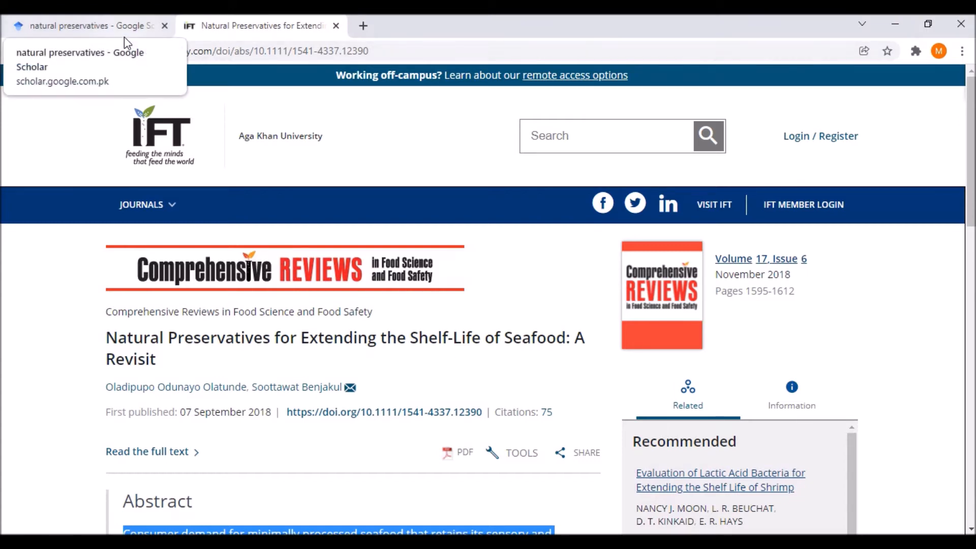
Save the seafood shelf-life review's citation as an EndNote .enw file via Google Scholar's Cite panel.
left_click(108, 31)
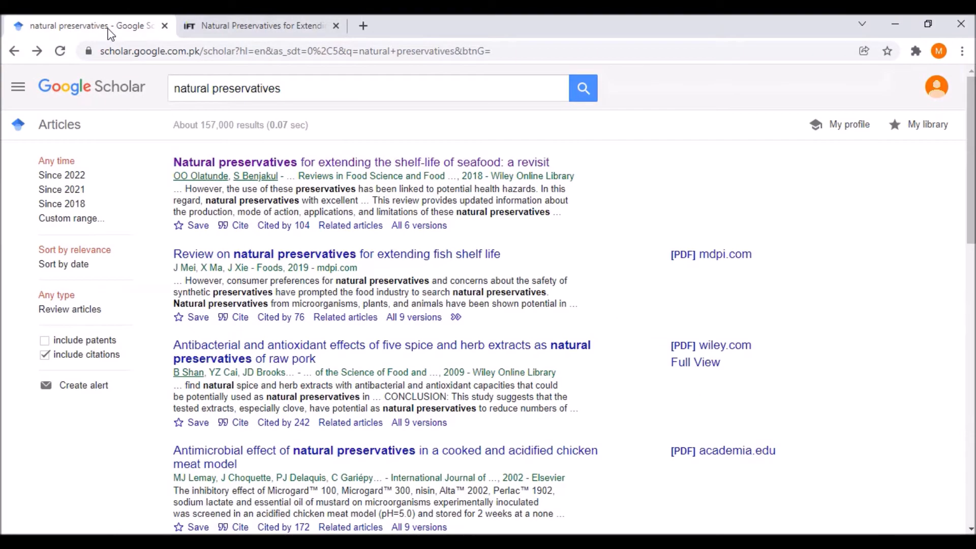
left_click(240, 227)
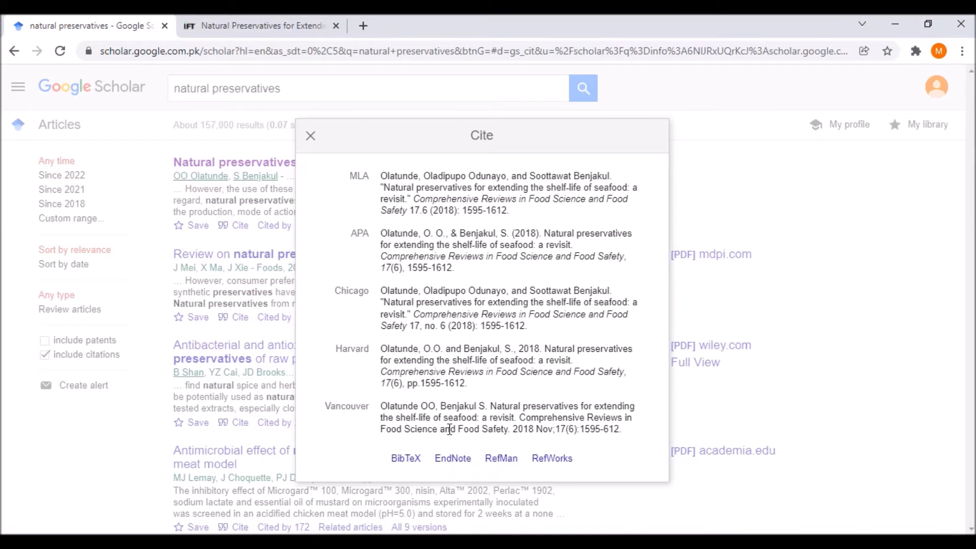
left_click(450, 459)
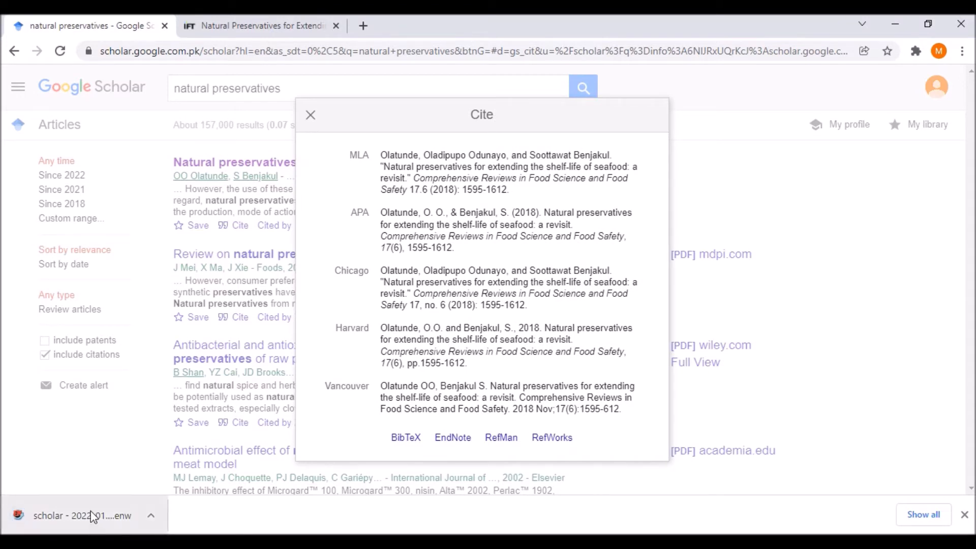
Import the downloaded .enw file so the seafood review becomes the 547th reference, and select it.
left_click(91, 511)
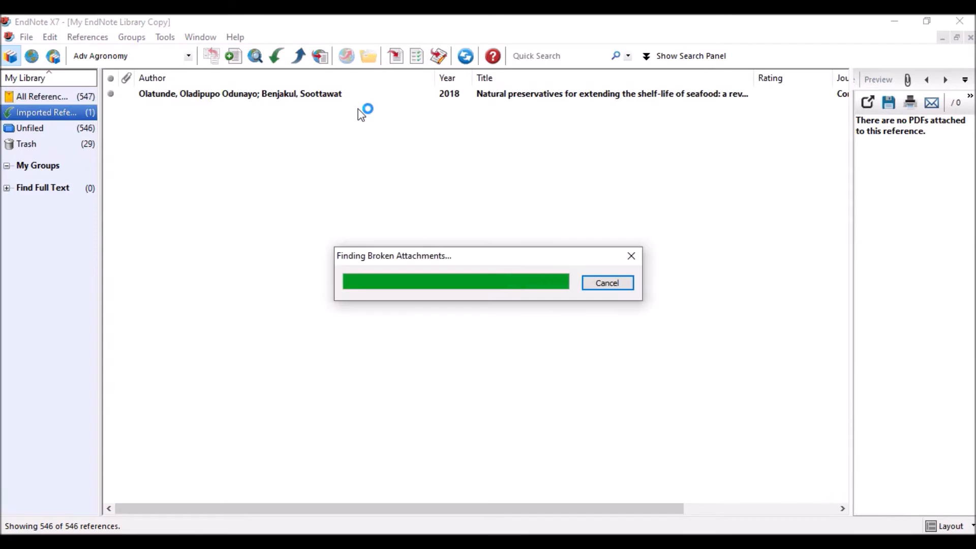
left_click(300, 97)
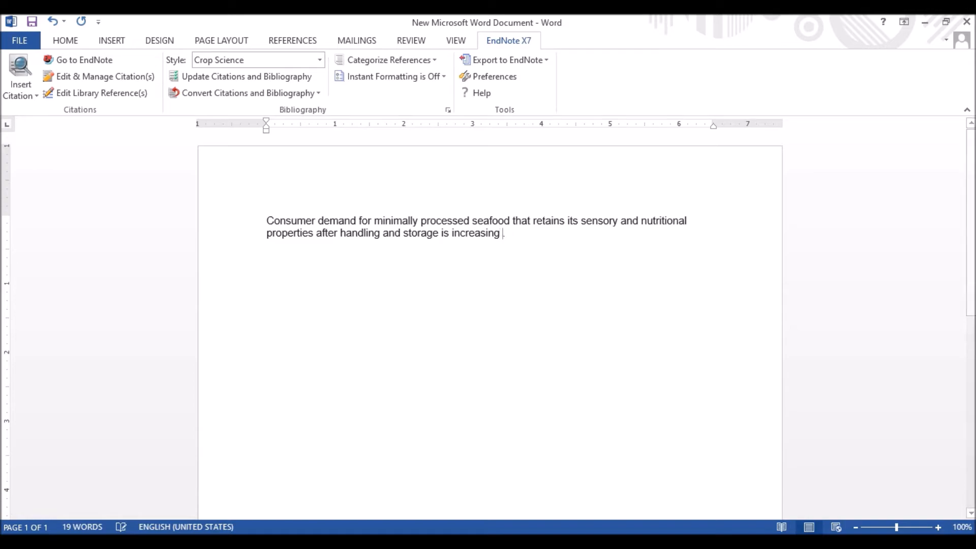
Cite Olatunde and Benjakul, 2018 in the seafood sentence, with its Crop Science bibliography entry below.
key("alt+Tab")
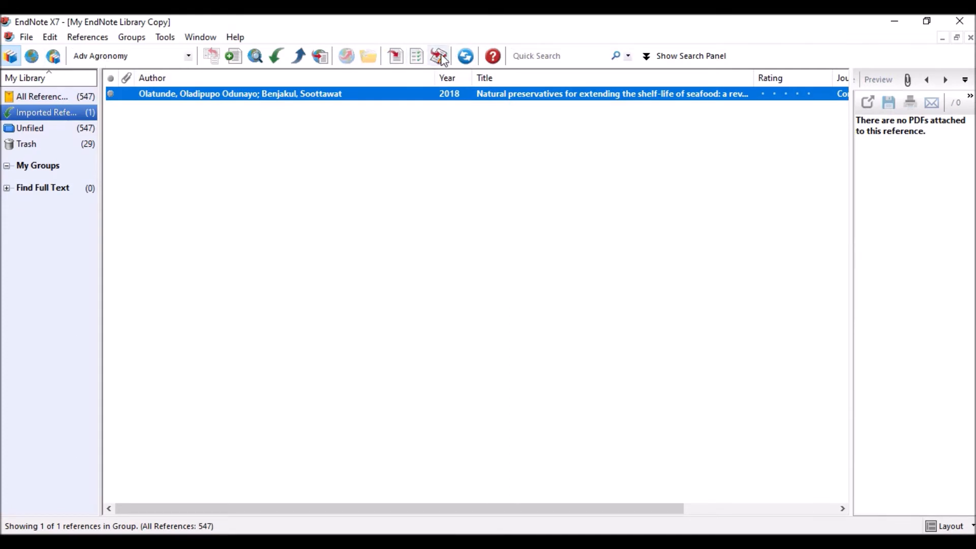
left_click(401, 56)
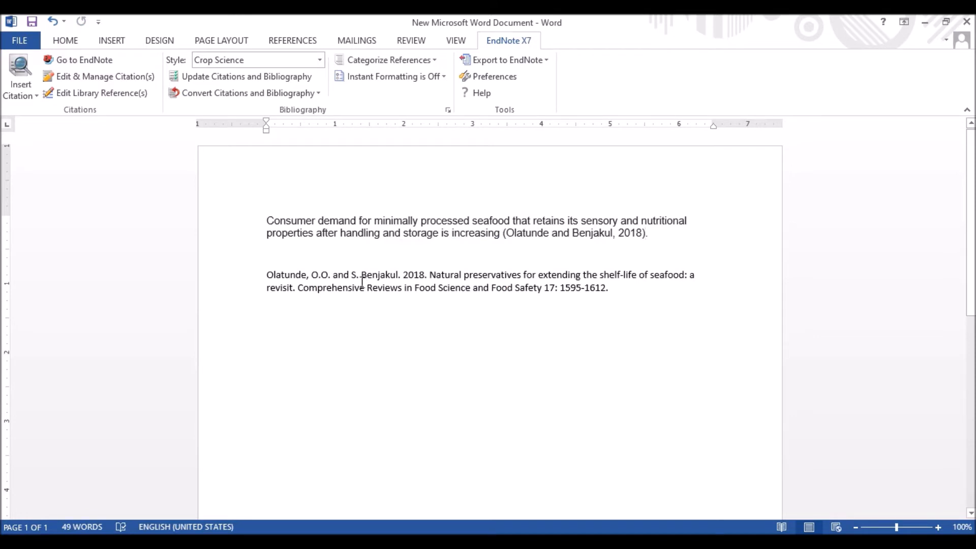
left_click(277, 268)
Add a 'Reference' heading above the bibliography and push both onto a new second page.
type("Reference")
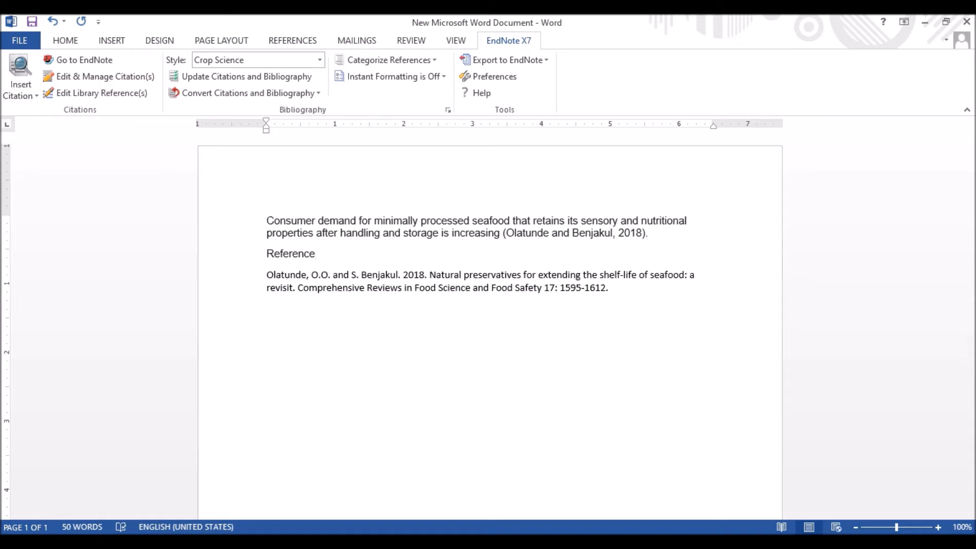
key("Right")
key("Up")
key("ctrl+Return")
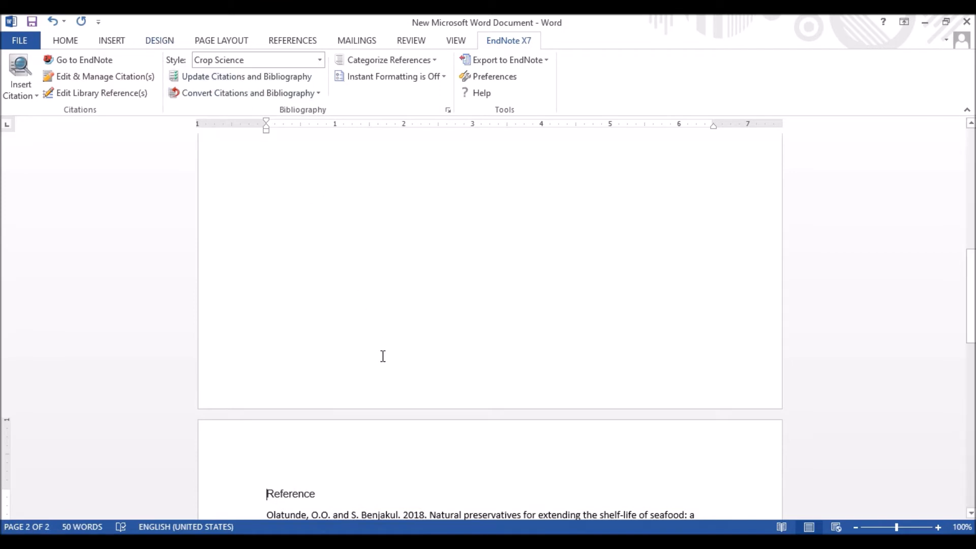
scroll(381, 356, "down", 5)
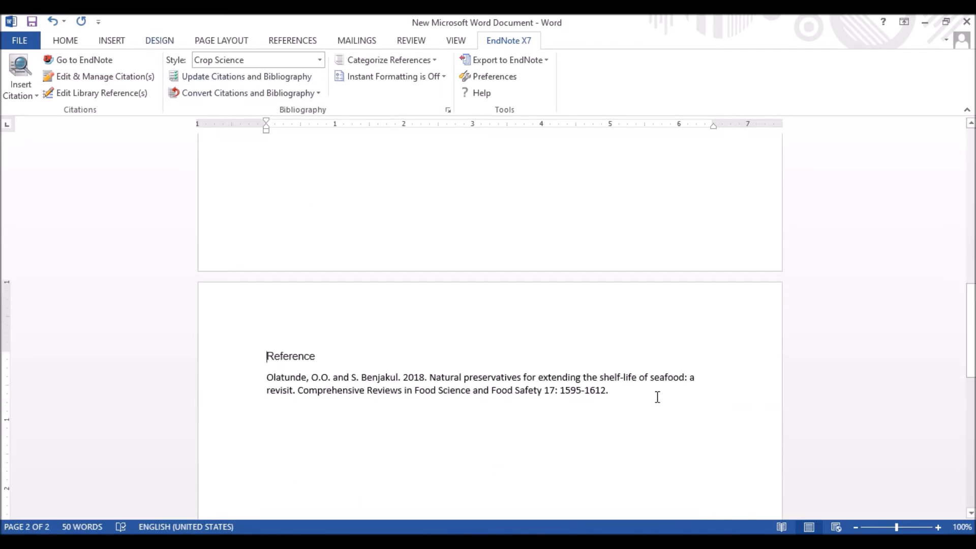
scroll(454, 382, "up", 20)
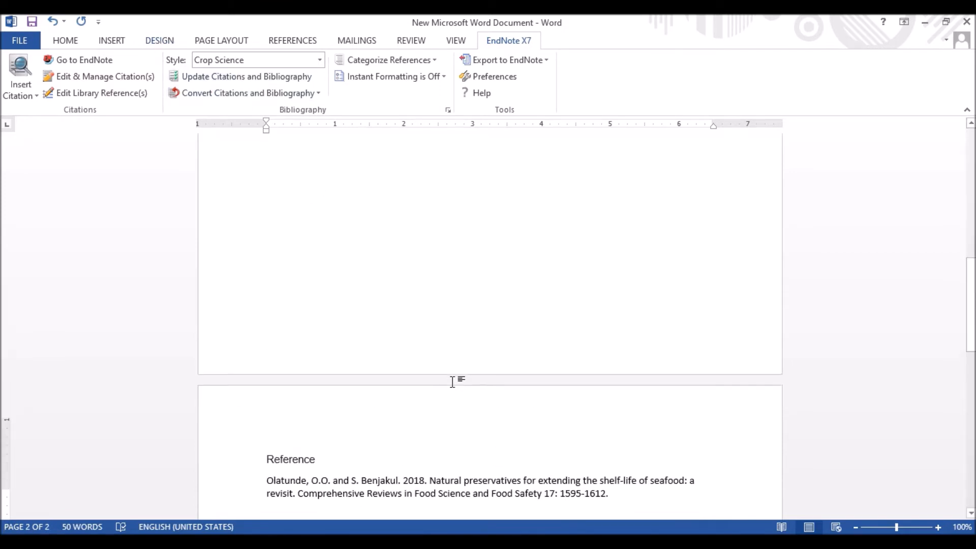
Close the seafood article's Cite popup and select 'consumer preferences for natural preservatives' in the second result's snippet.
left_click(669, 233)
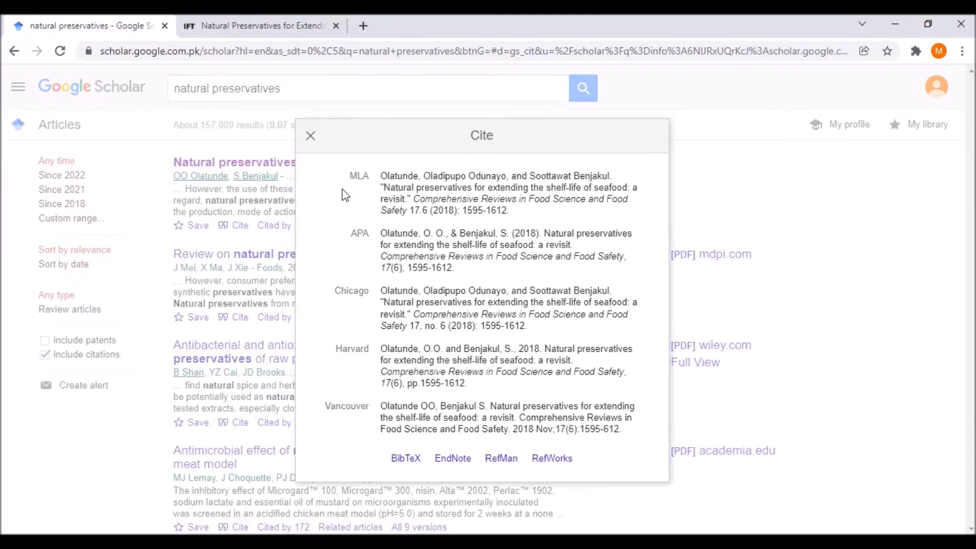
left_click(310, 136)
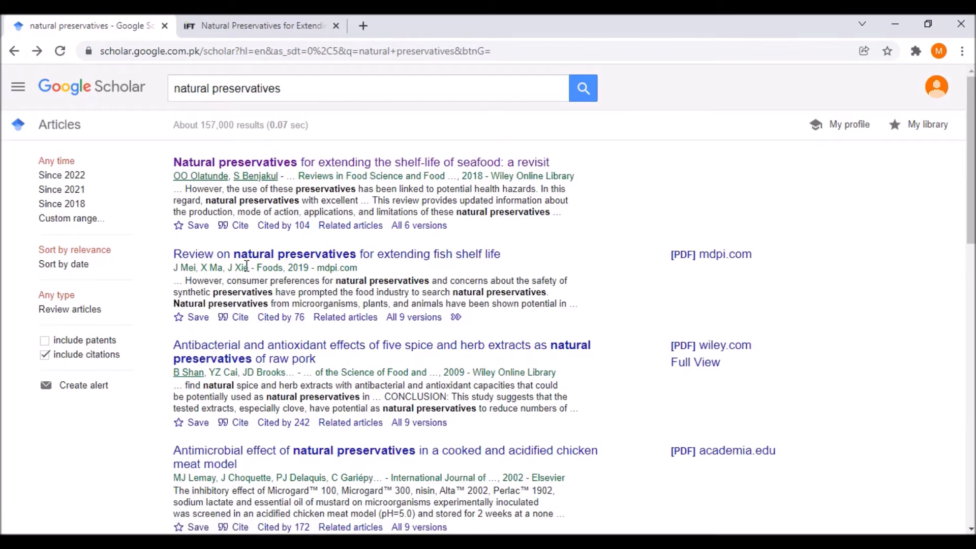
left_click_drag(227, 281, 432, 280)
key("ctrl+c")
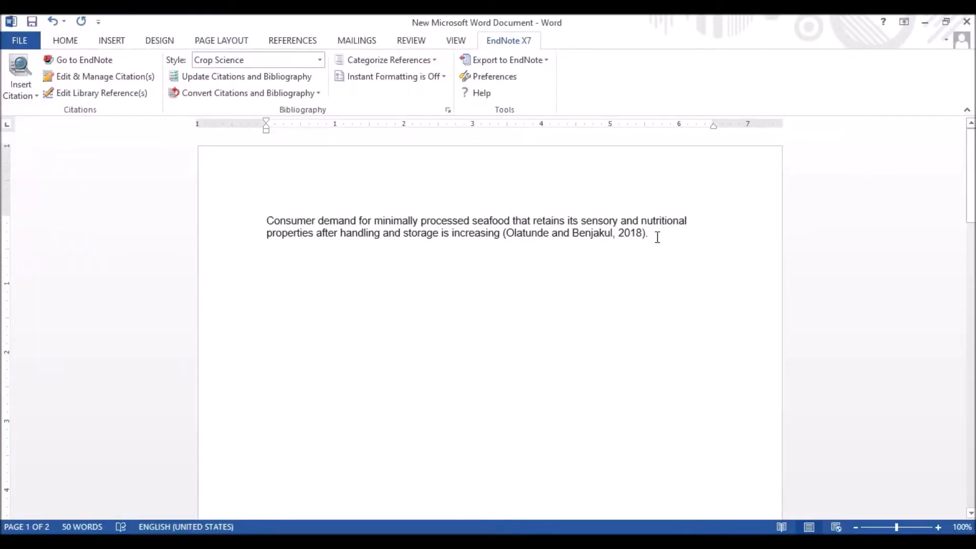
Replace the period after the 2018 citation with ', consumer preferences for natural preservatives'.
key("BackSpace")
key("BackSpace")
type(",")
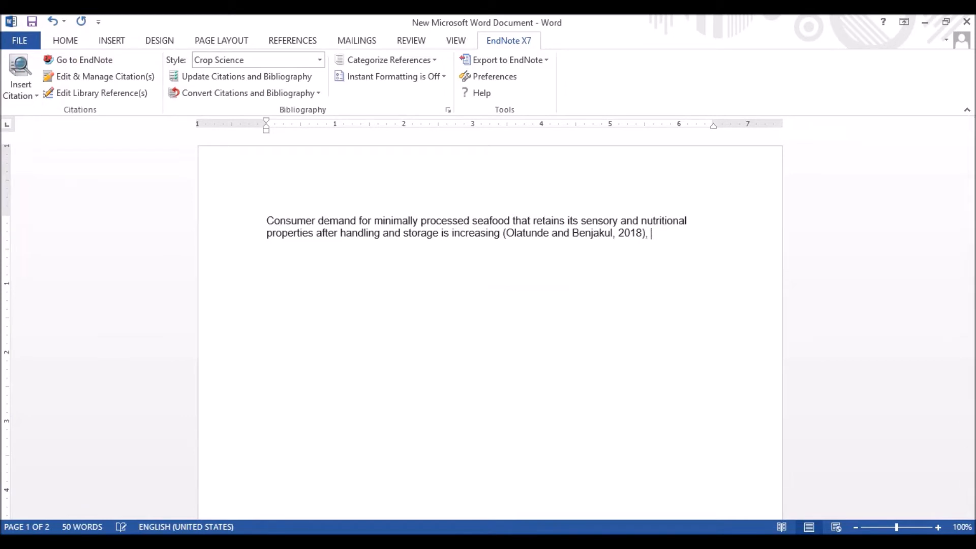
key("ctrl+v")
key("alt+Tab")
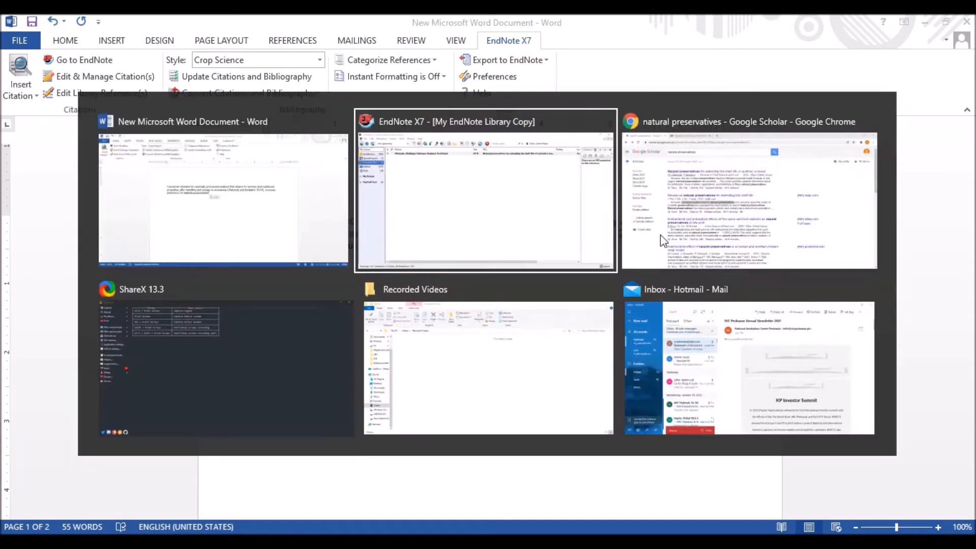
key("alt+Tab")
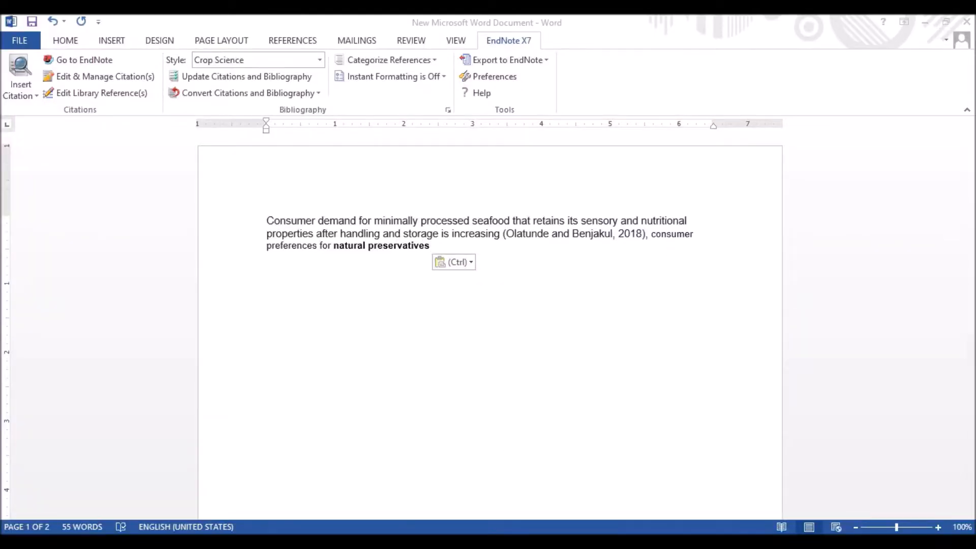
key("alt+Tab")
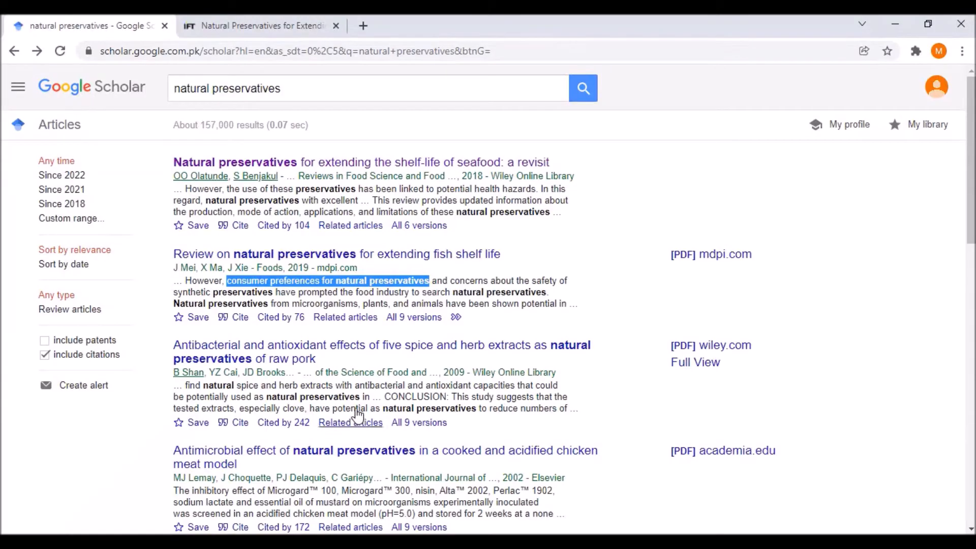
Download the 2019 fish shelf-life review's EndNote citation from Google Scholar and open it in EndNote.
left_click(240, 317)
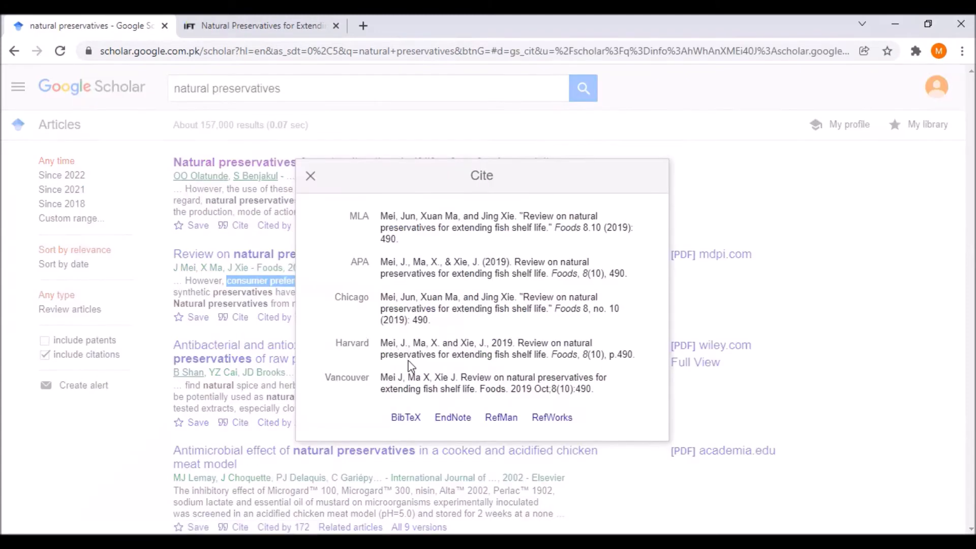
left_click(444, 420)
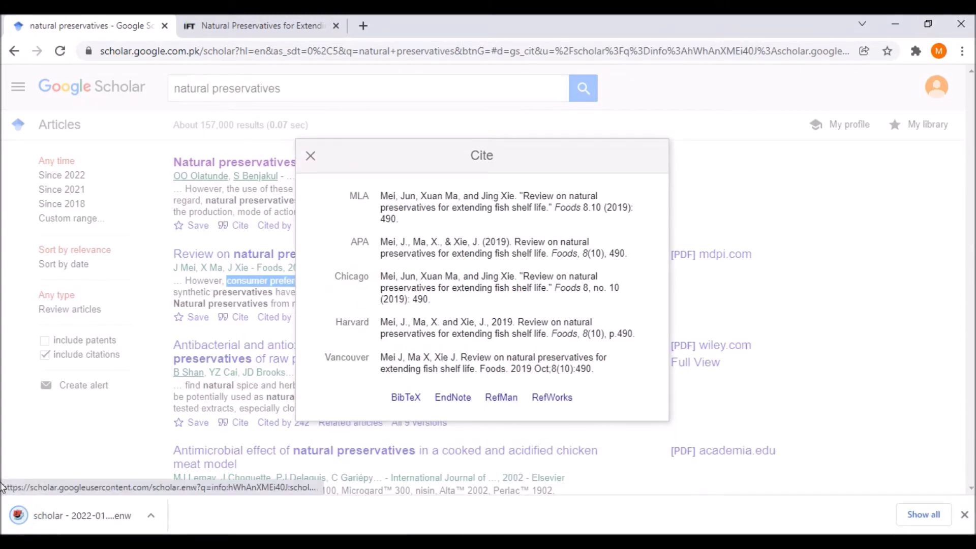
left_click(65, 521)
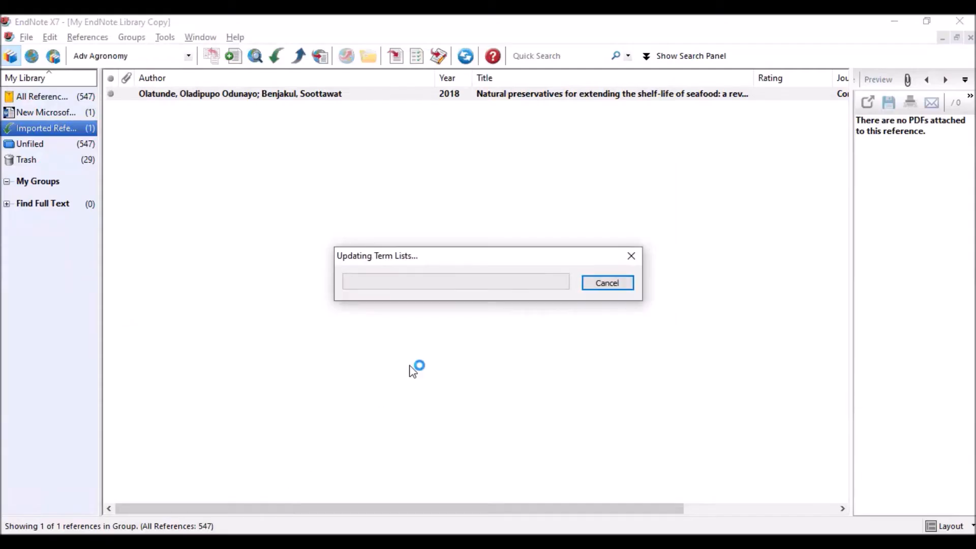
Insert the Mei 2019 reference as a citation after 'natural preservatives', preceded by a space.
left_click(230, 97)
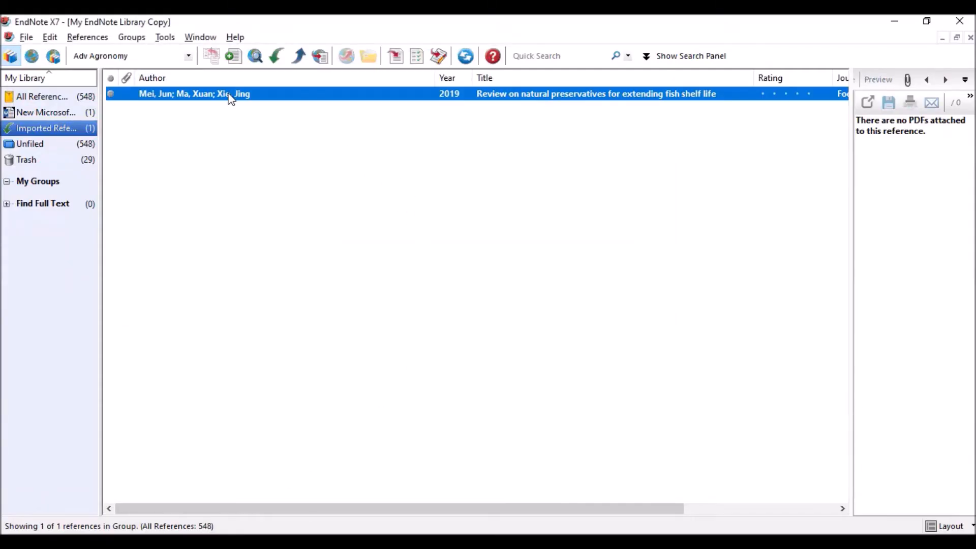
left_click(395, 61)
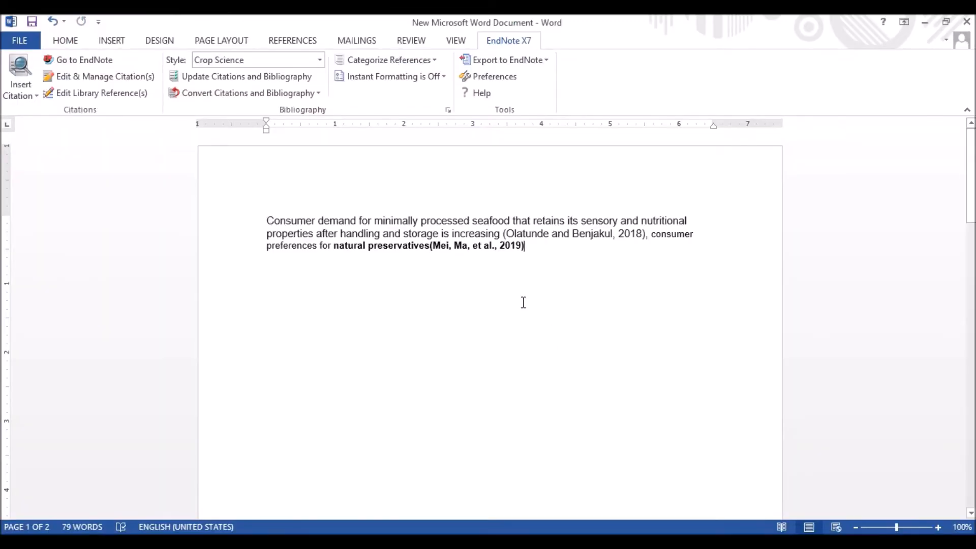
left_click(429, 248)
left_click(531, 248)
End the sentence with a period and select the Mei 2019 and Olatunde 2018 Reference entries.
type(".")
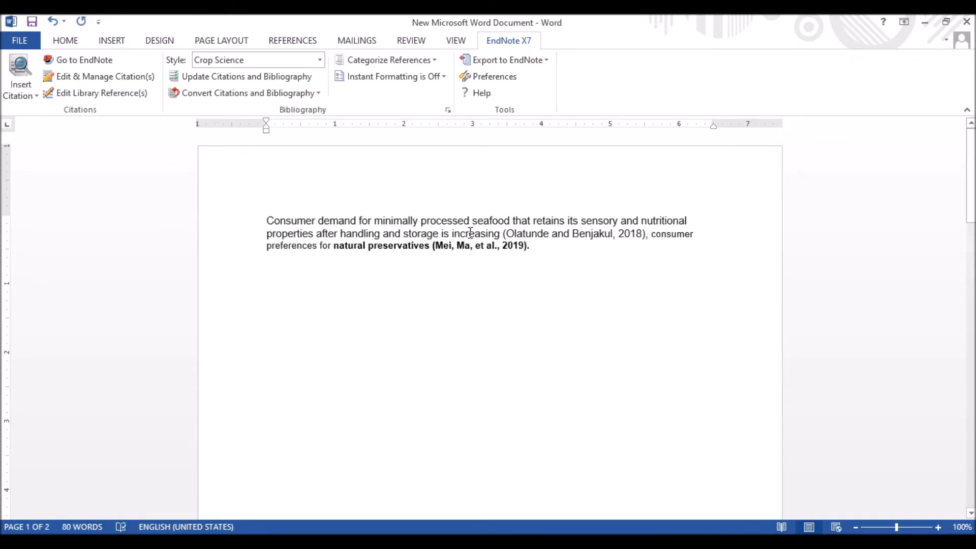
scroll(482, 247, "down", 10)
scroll(483, 248, "down", 3)
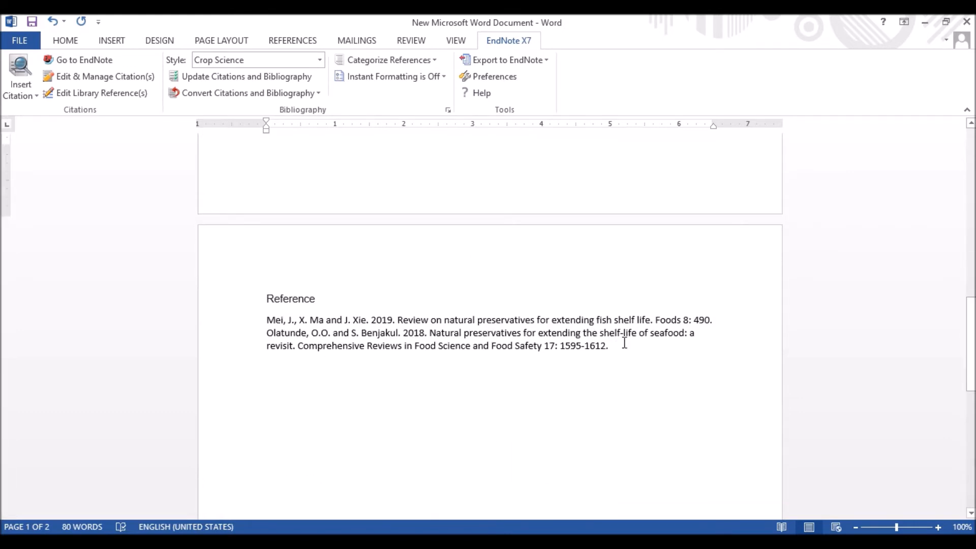
scroll(605, 338, "down", 5)
scroll(605, 336, "up", 15)
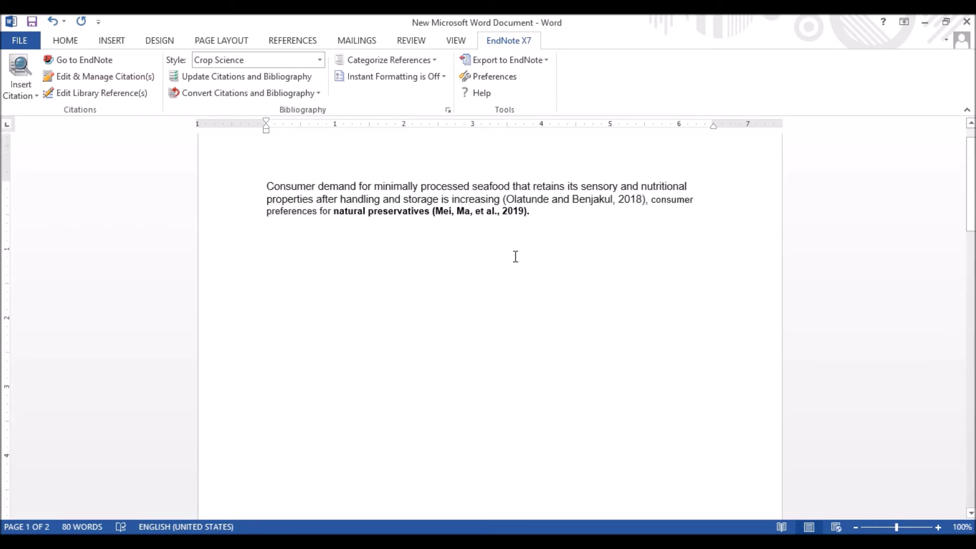
scroll(578, 261, "down", 5)
scroll(579, 263, "down", 5)
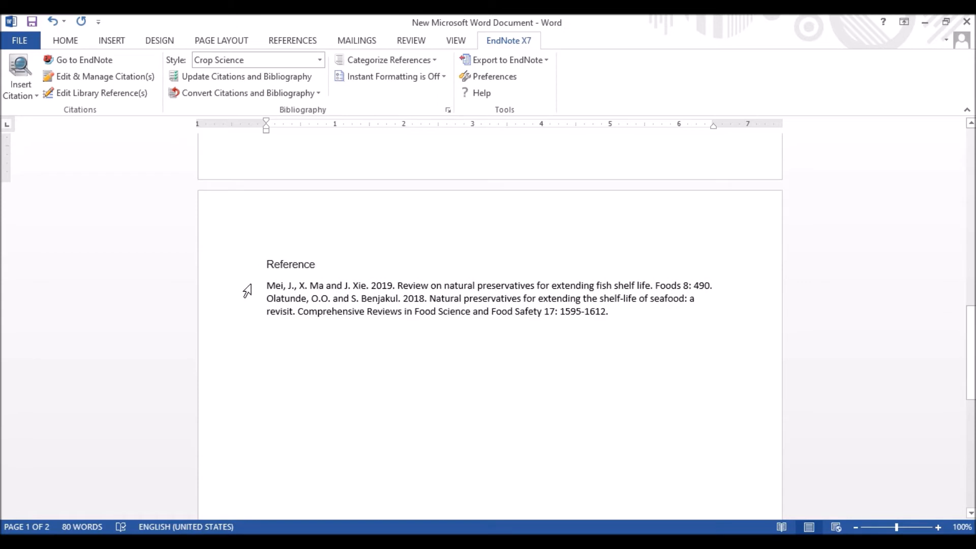
left_click_drag(267, 285, 627, 320)
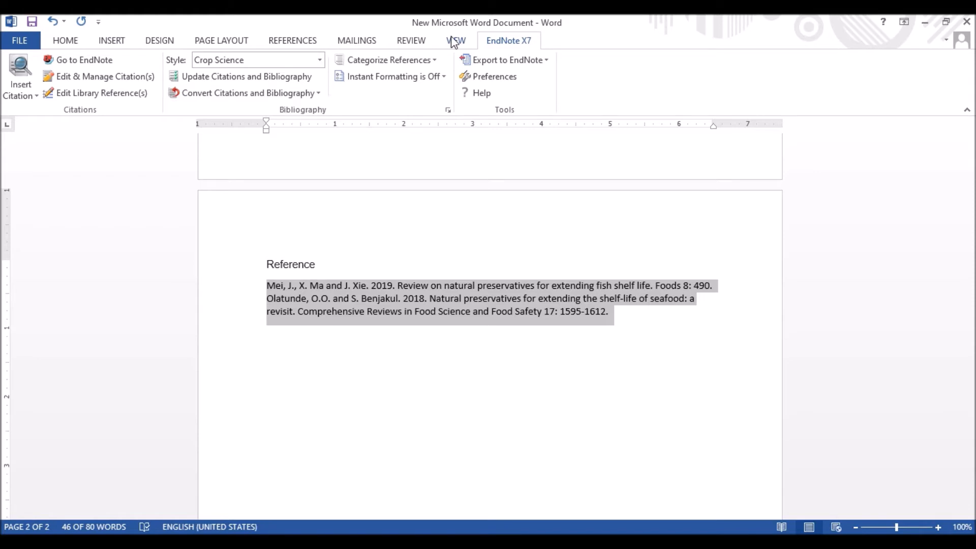
Apply the 1. 2. 3. numbering format to the two Reference list entries.
left_click(112, 42)
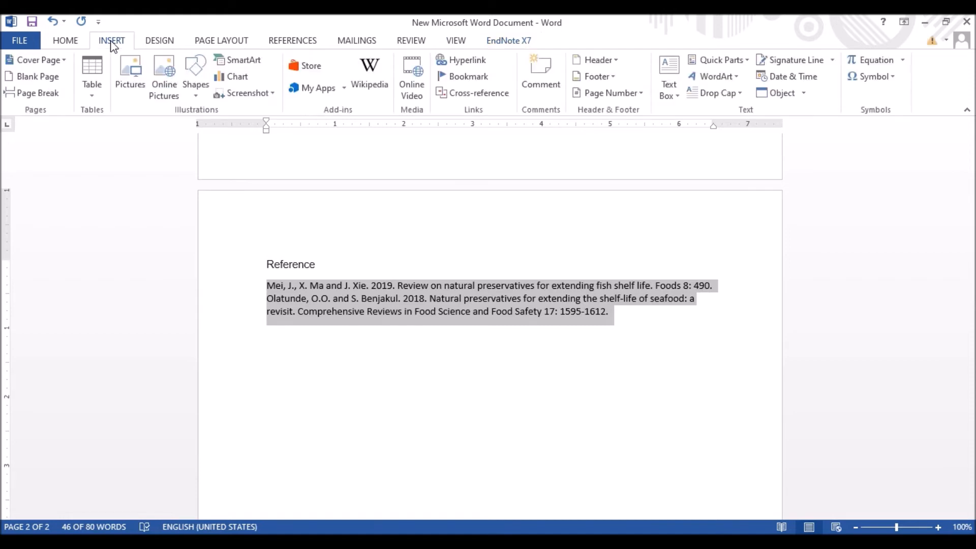
left_click(67, 43)
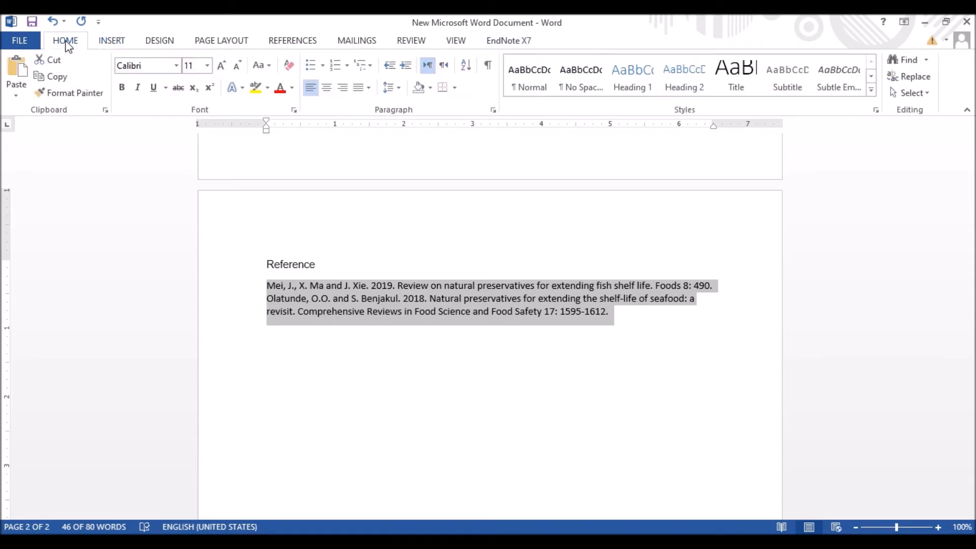
left_click(347, 66)
left_click(412, 125)
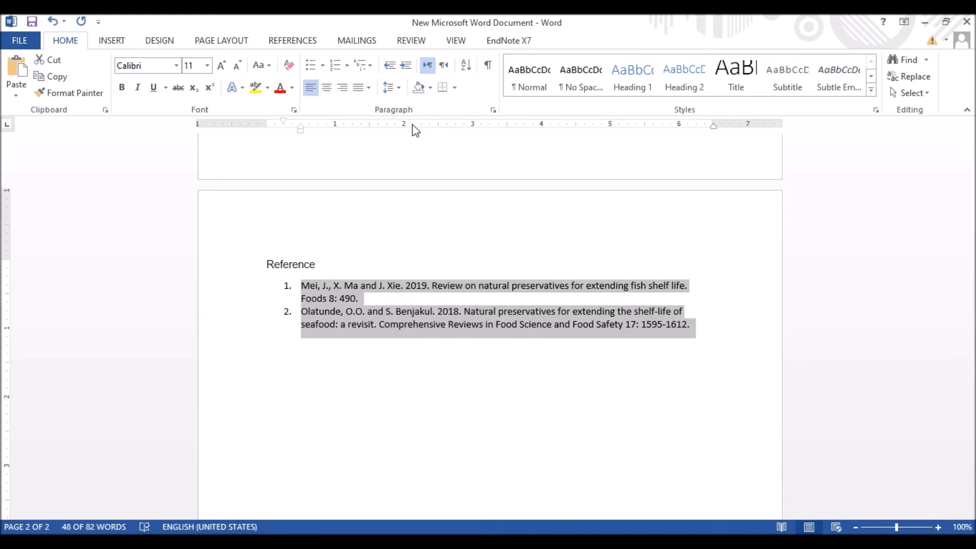
scroll(449, 277, "up", 15)
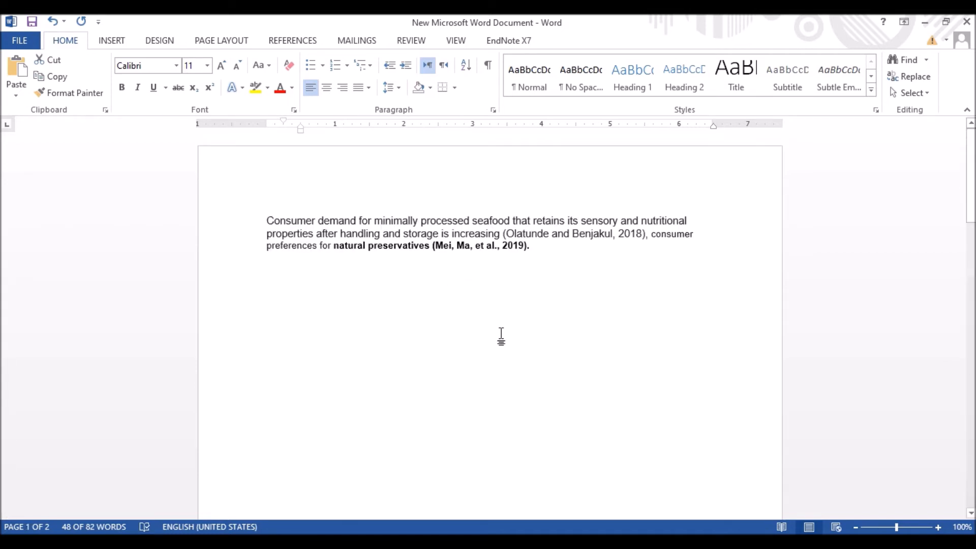
Switch from Word to the EndNote X7 library showing the imported Mei 2019 reference.
key("alt+Tab")
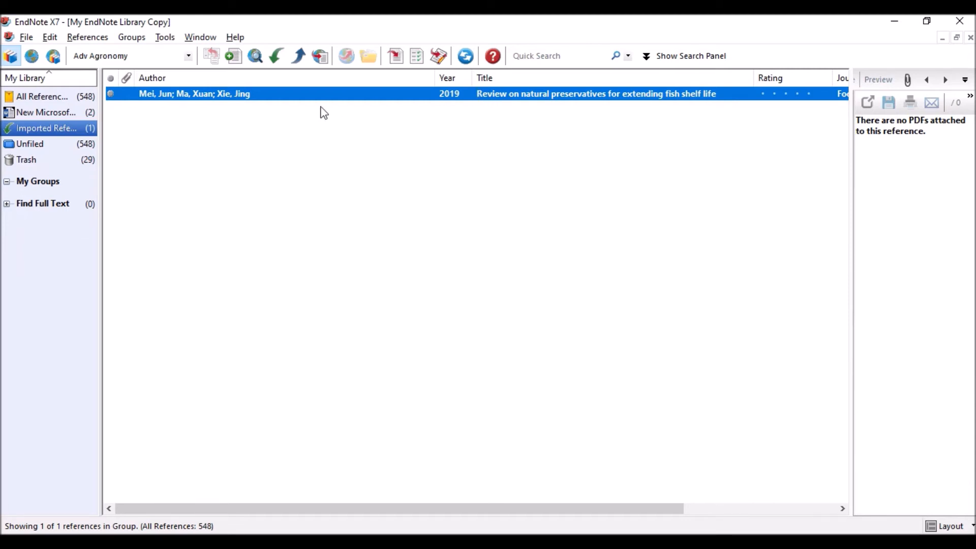
double_click(461, 98)
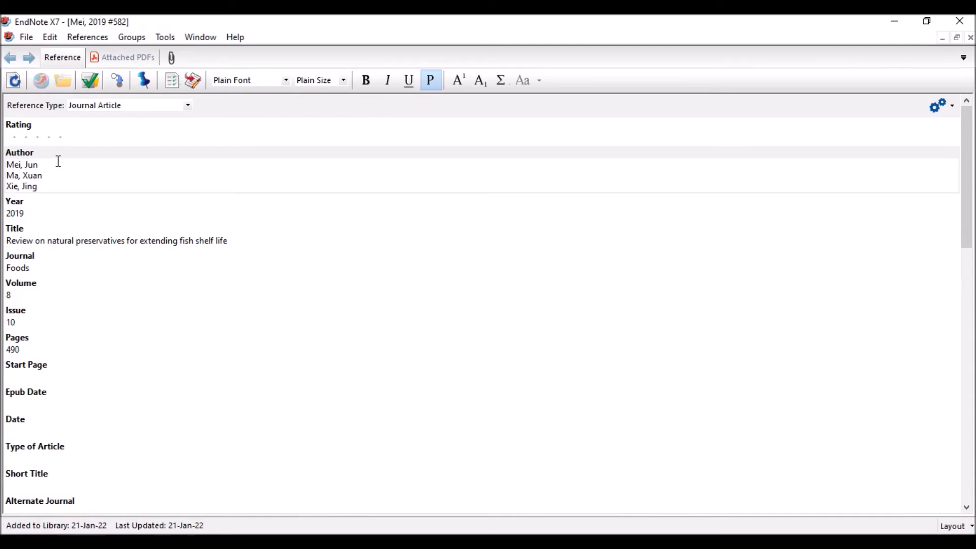
left_click(38, 186, "shift")
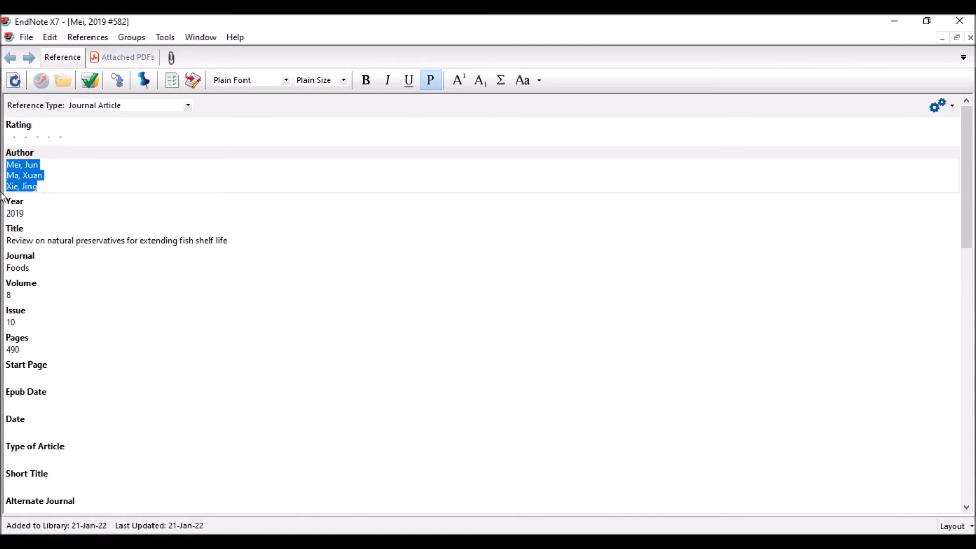
left_click(20, 213)
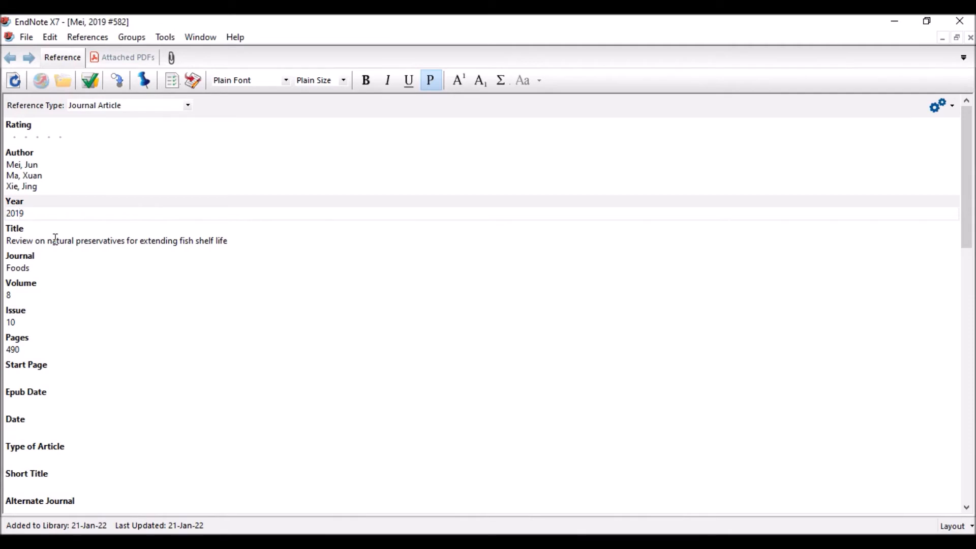
left_click(32, 240)
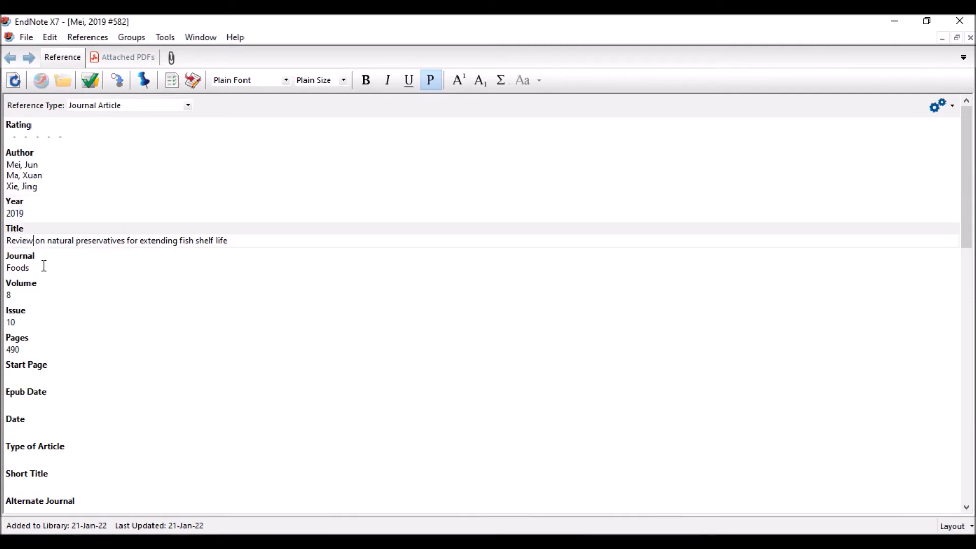
left_click(48, 268)
left_click(66, 240)
left_click(25, 268)
left_click(51, 312)
scroll(144, 357, "down", 3)
scroll(152, 330, "up", 3)
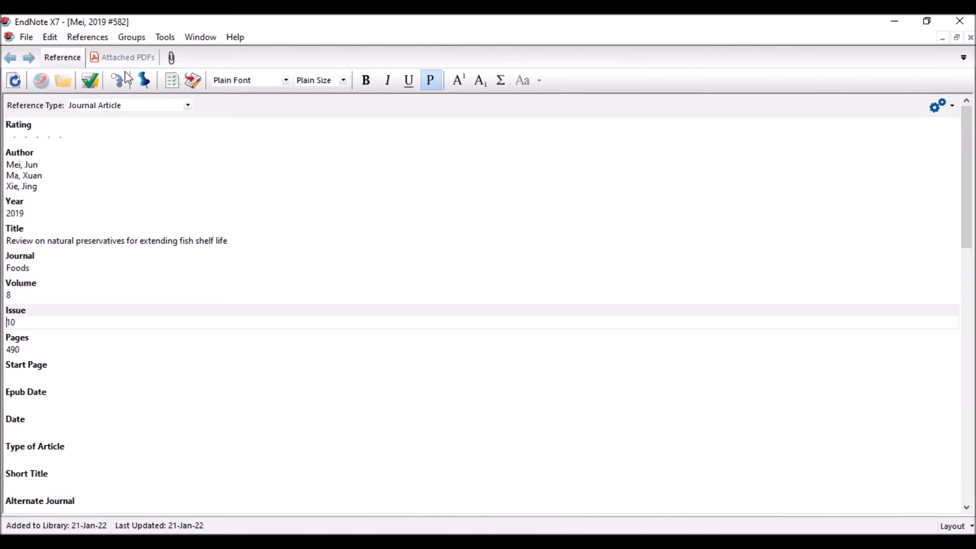
left_click(970, 37)
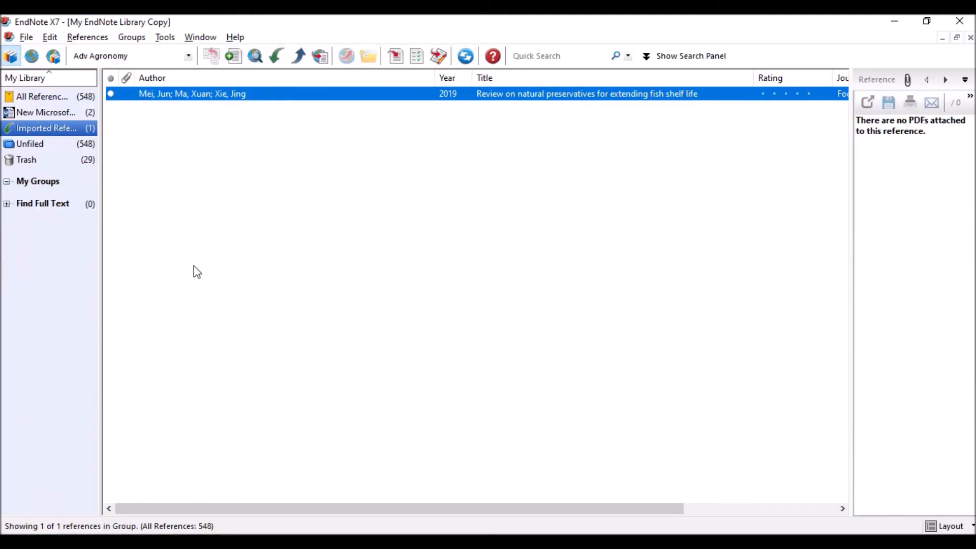
Open the selected reference via Edit > References > Edit References, close it, then show the References menu.
left_click(50, 39)
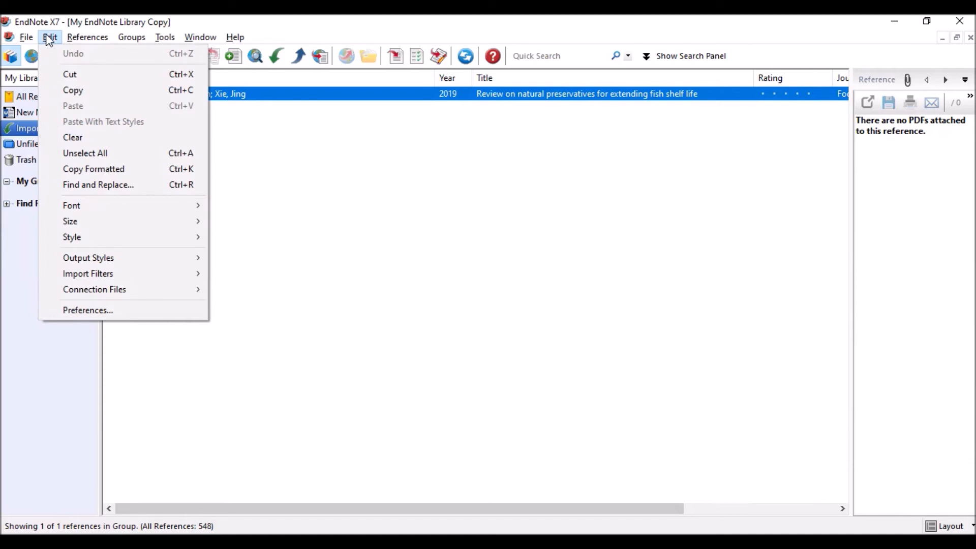
mouse_move(69, 41)
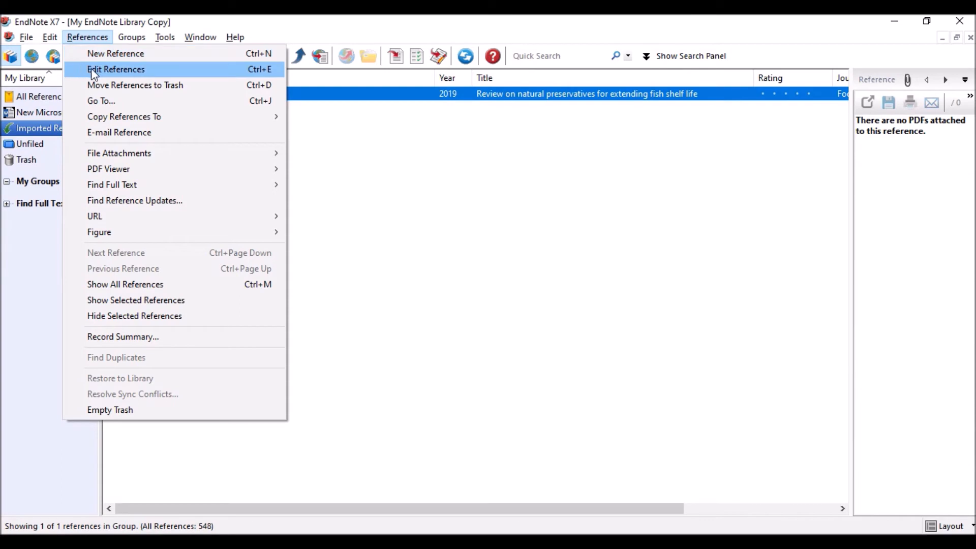
left_click(108, 69)
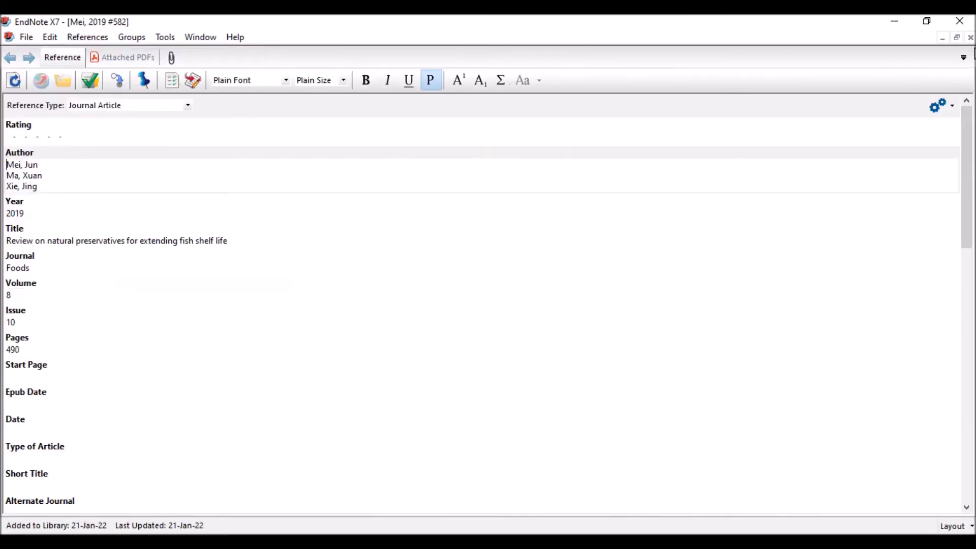
key("ctrl+w")
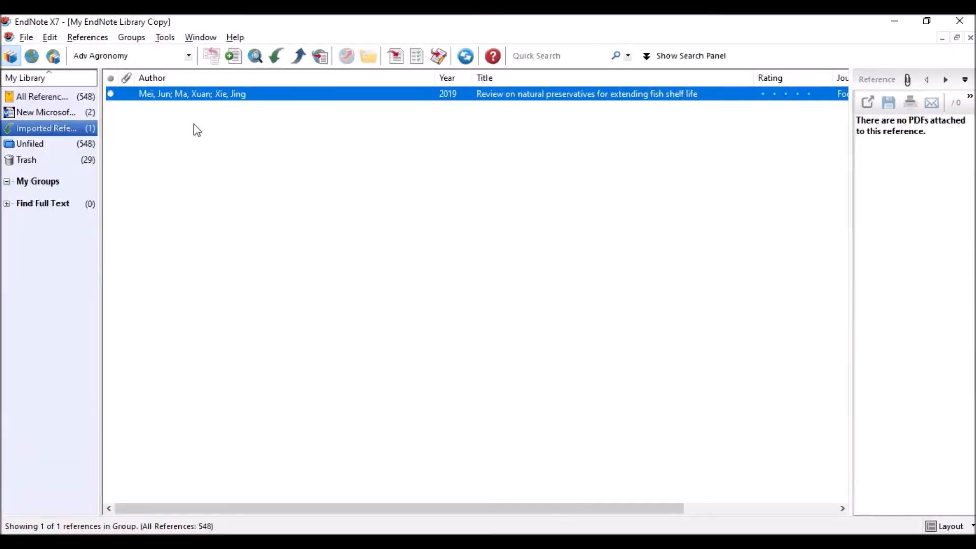
left_click(96, 37)
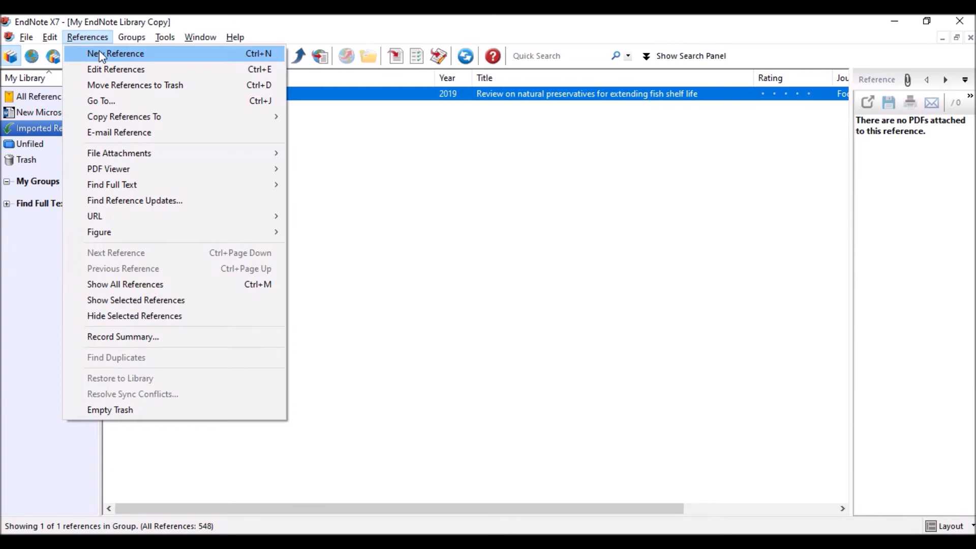
Start a new Journal Article reference and enter three author names, one per line.
left_click(102, 55)
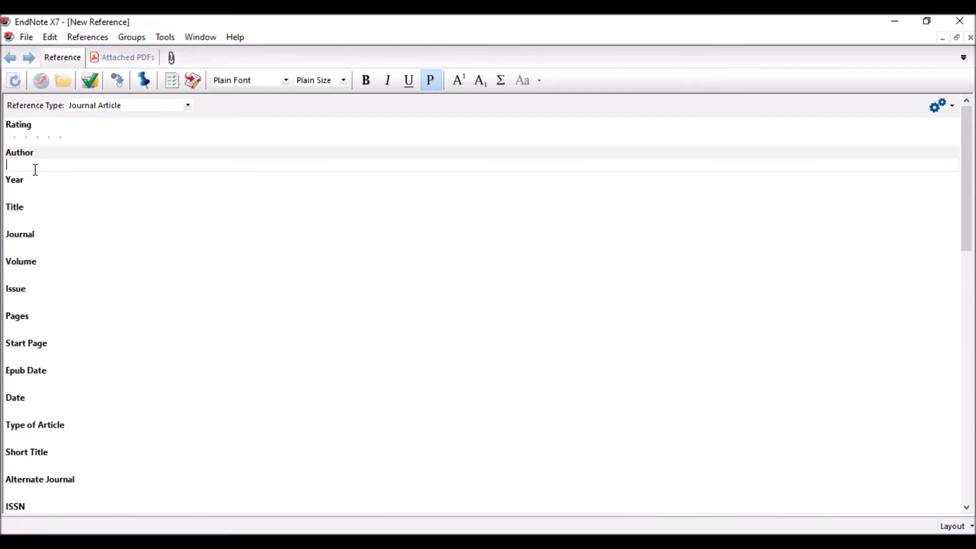
type("Nicole van dam")
key("Return")
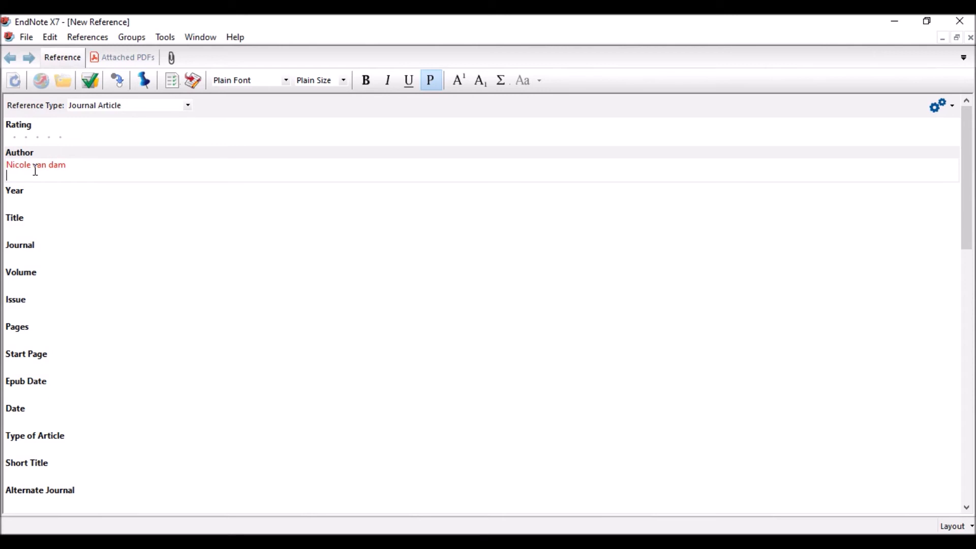
type("Muhammad")
key("Delete")
type("Haji")
key("Return")
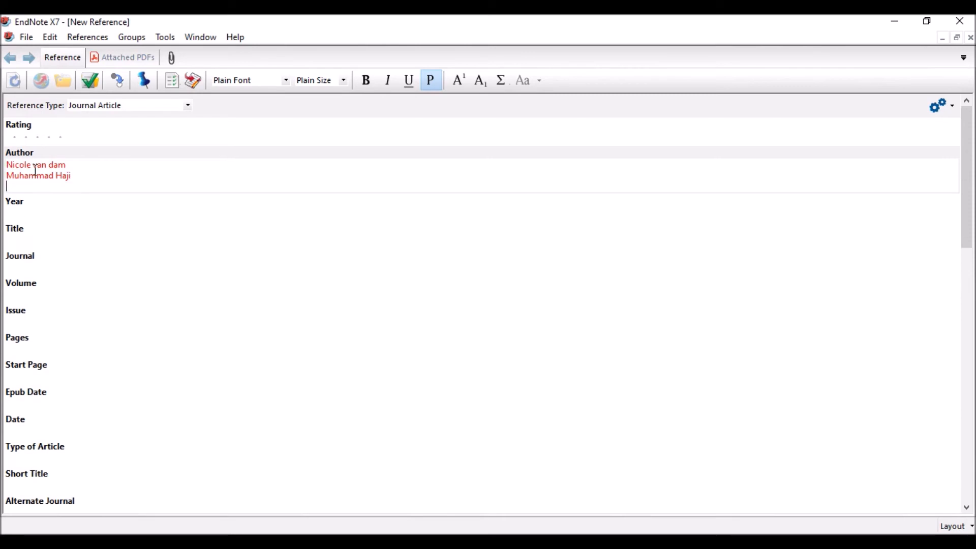
type("Frank Ali")
Fill in Year 2010 and Title 'xyz', leaving Journal, Volume and Issue empty.
left_click(35, 213)
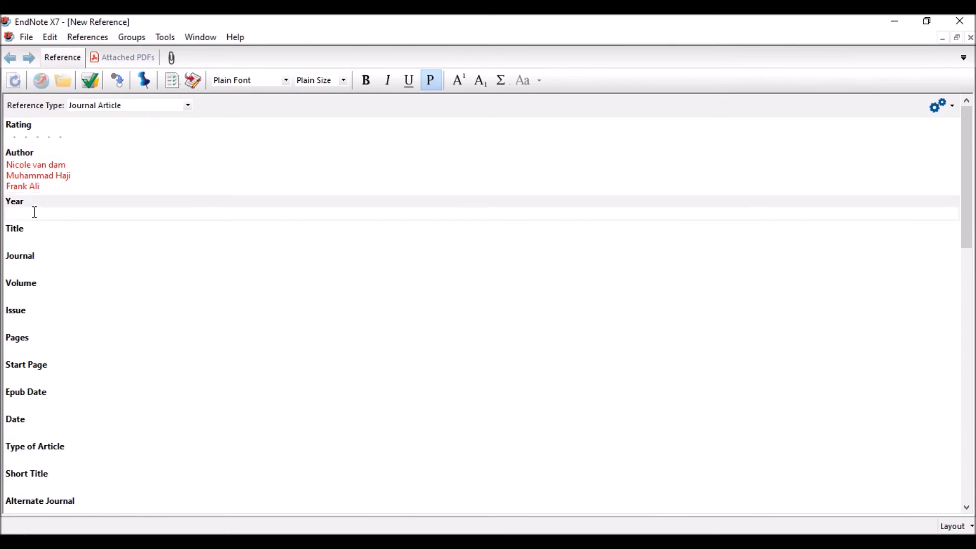
type("2010")
left_click(34, 243)
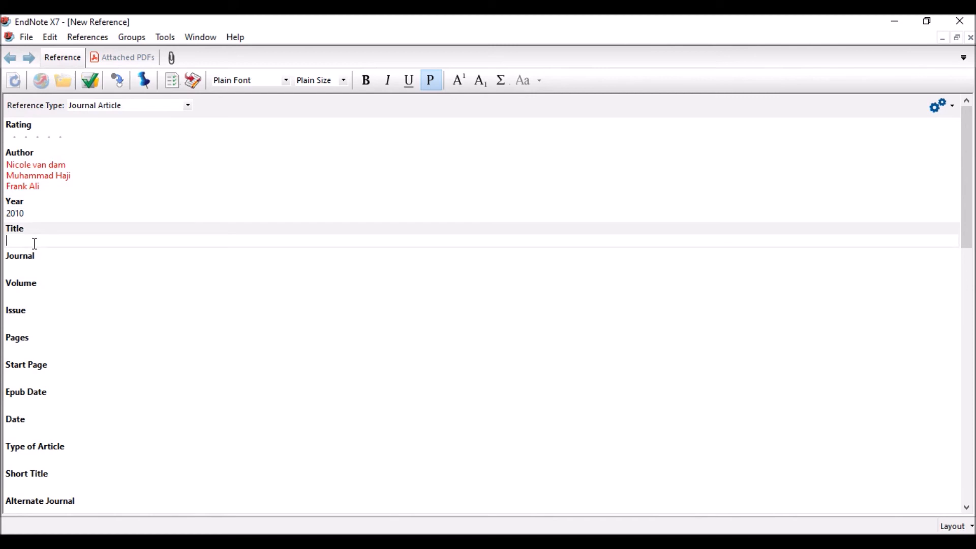
type("xyz")
left_click(36, 270)
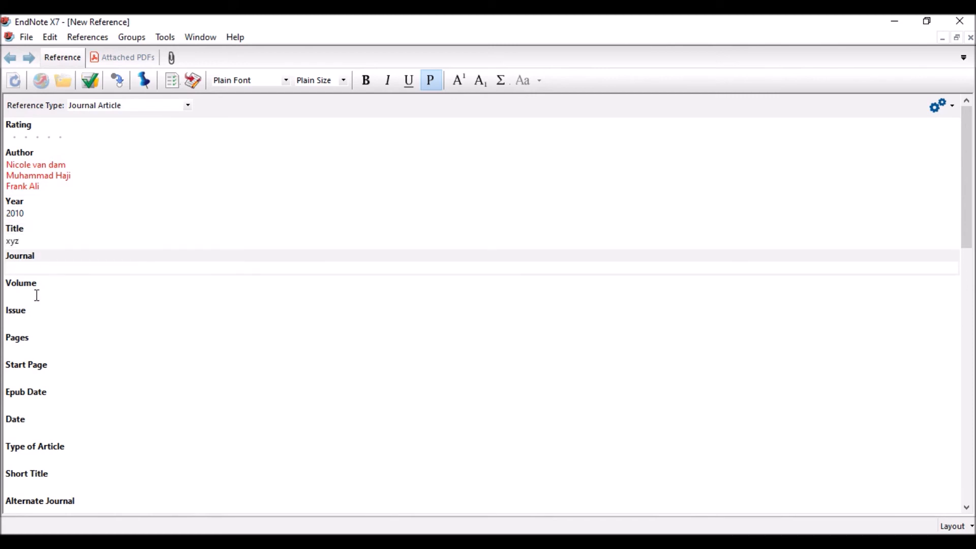
left_click(37, 294)
left_click(39, 323)
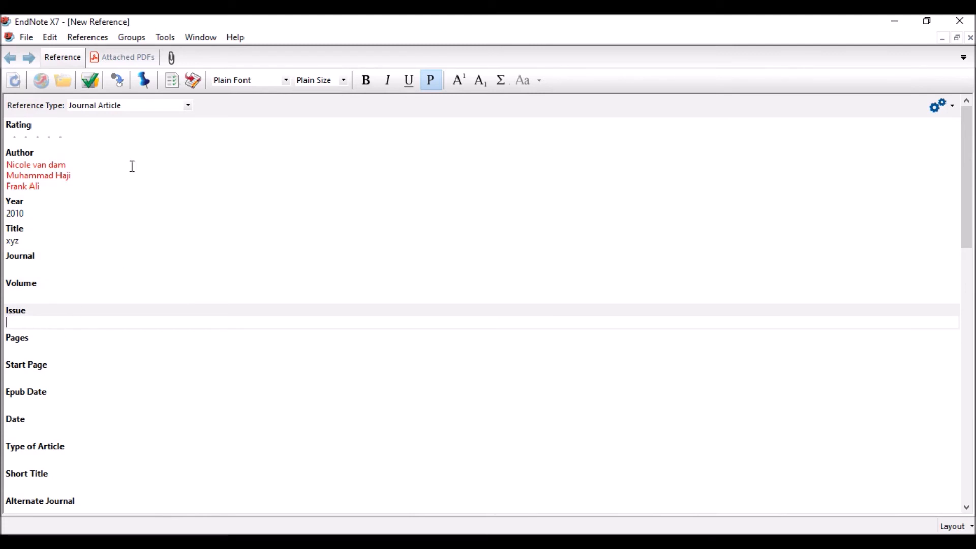
left_click(188, 105)
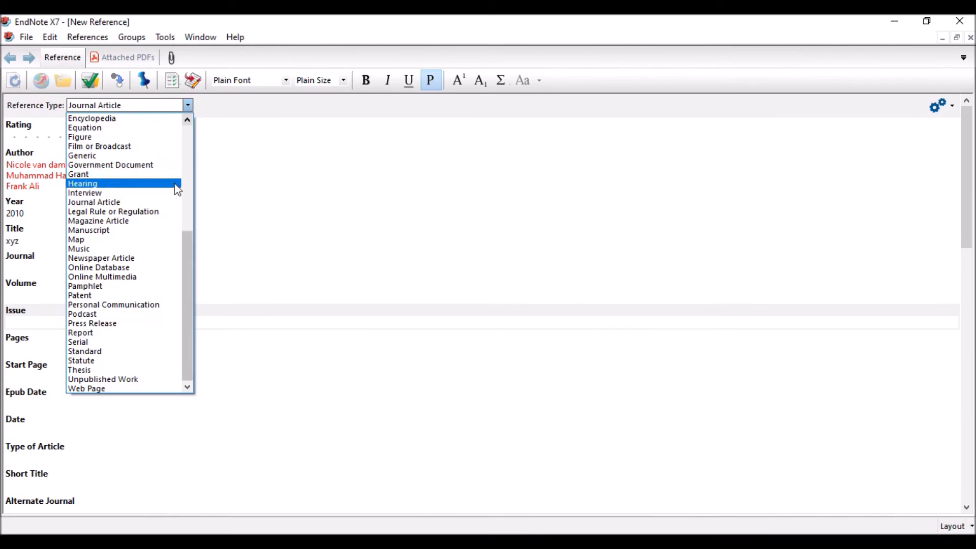
Change the reference type to Book and step through its Place Published, Series and Volume fields.
left_click_drag(191, 271, 212, 158)
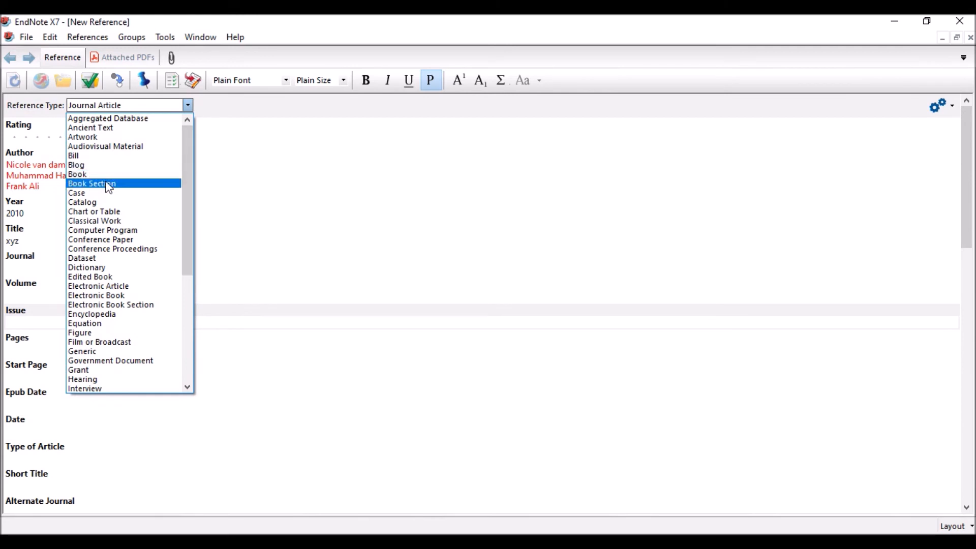
mouse_move(188, 142)
left_mouse_down()
mouse_move(184, 275)
mouse_move(200, 166)
mouse_move(192, 135)
left_mouse_up()
left_click(95, 172)
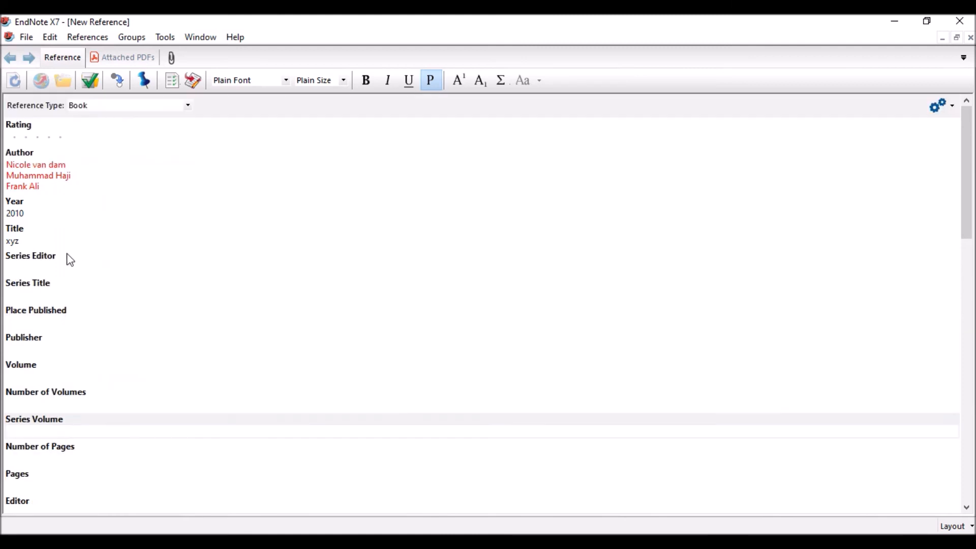
left_click(67, 319)
left_click(75, 290)
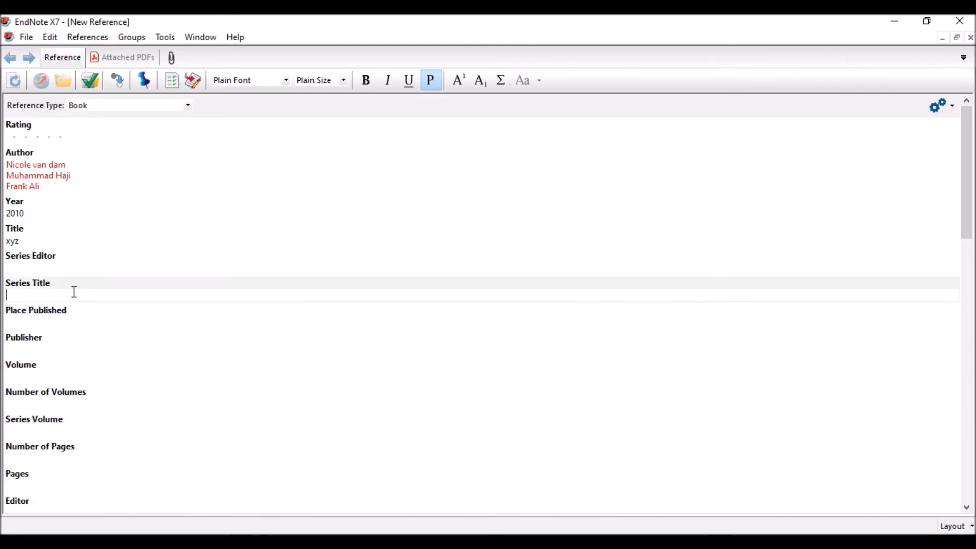
left_click(83, 263)
left_click(62, 326)
left_click(65, 374)
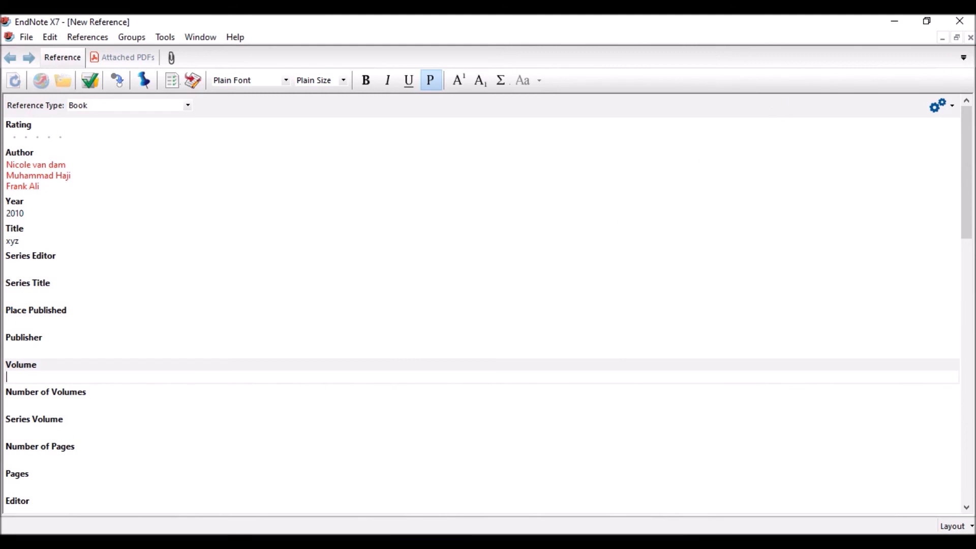
Save the new 'xyz' reference, move it to the trash, and return to Word.
key("ctrl+w")
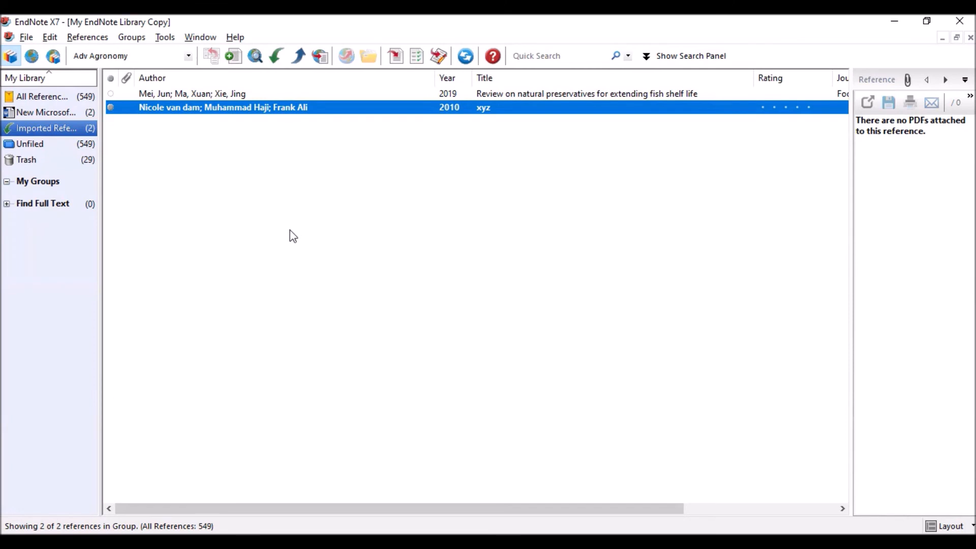
key("Delete")
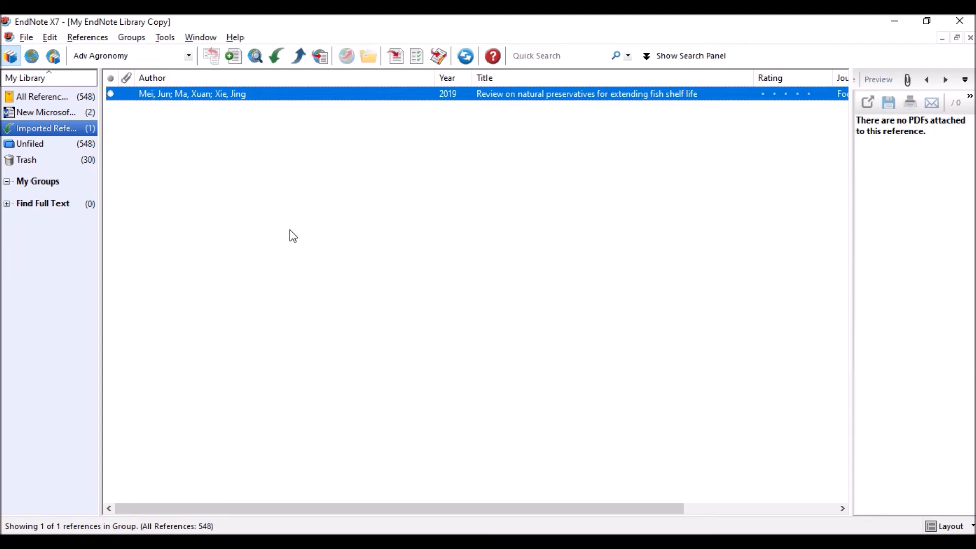
left_click(90, 38)
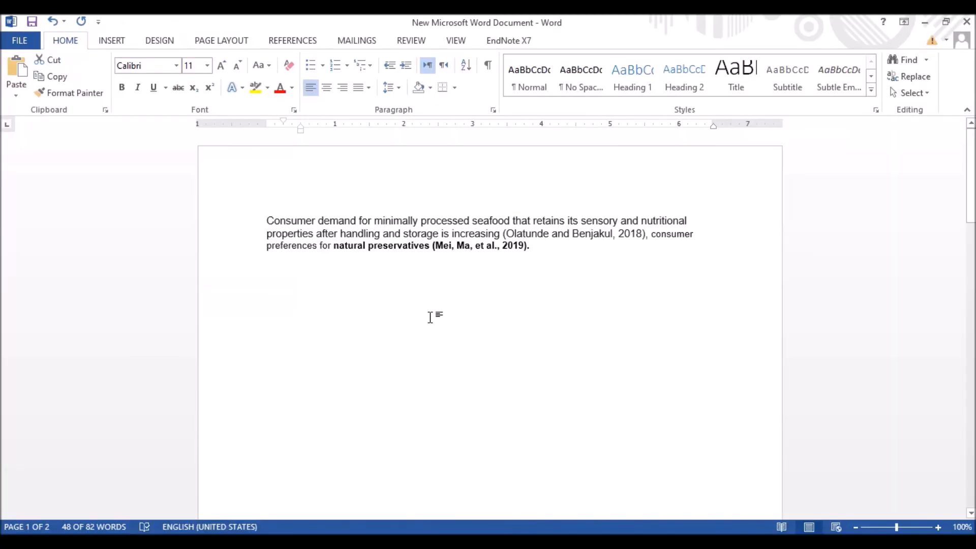
scroll(499, 260, "down", 8)
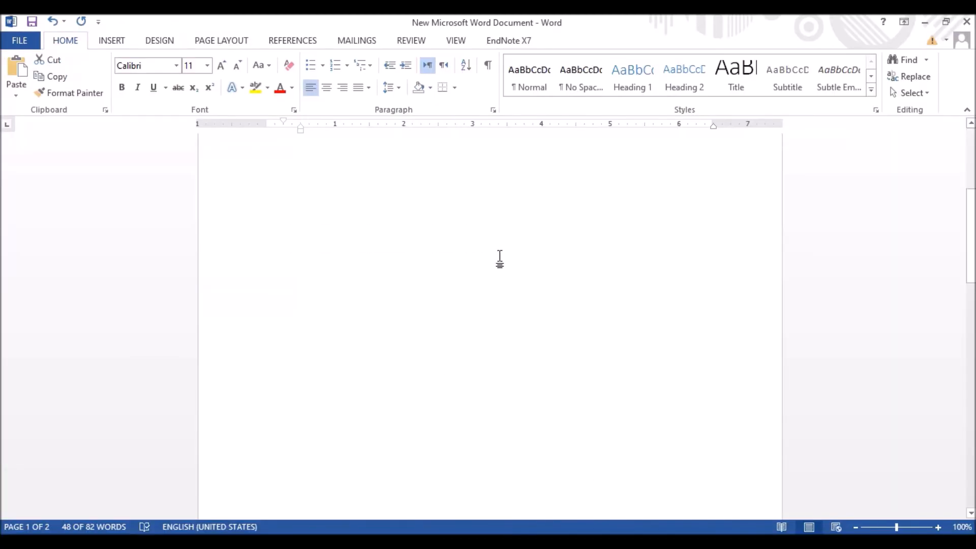
Review the Word paragraph and references, then display all 548 references in EndNote's All References group.
scroll(498, 251, "down", 8)
scroll(529, 279, "up", 20)
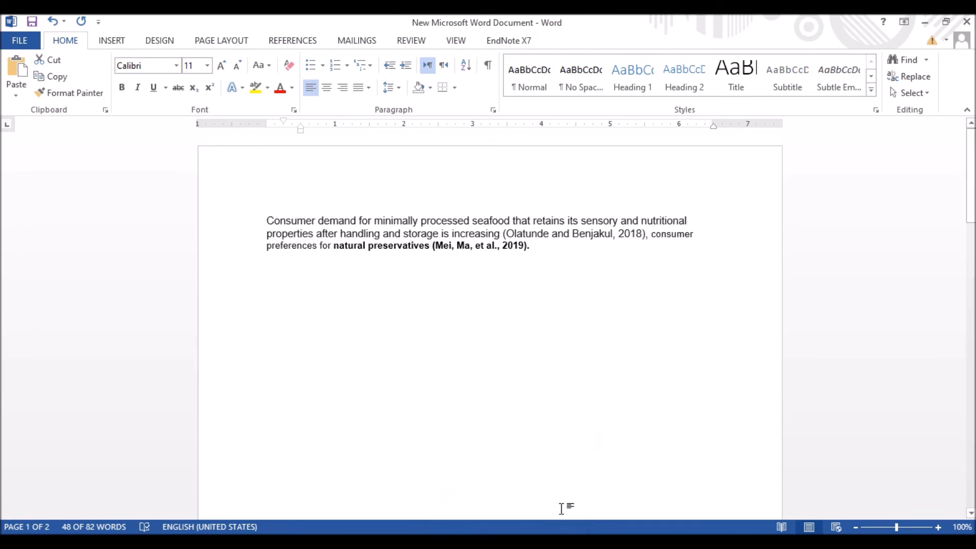
mouse_move(544, 543)
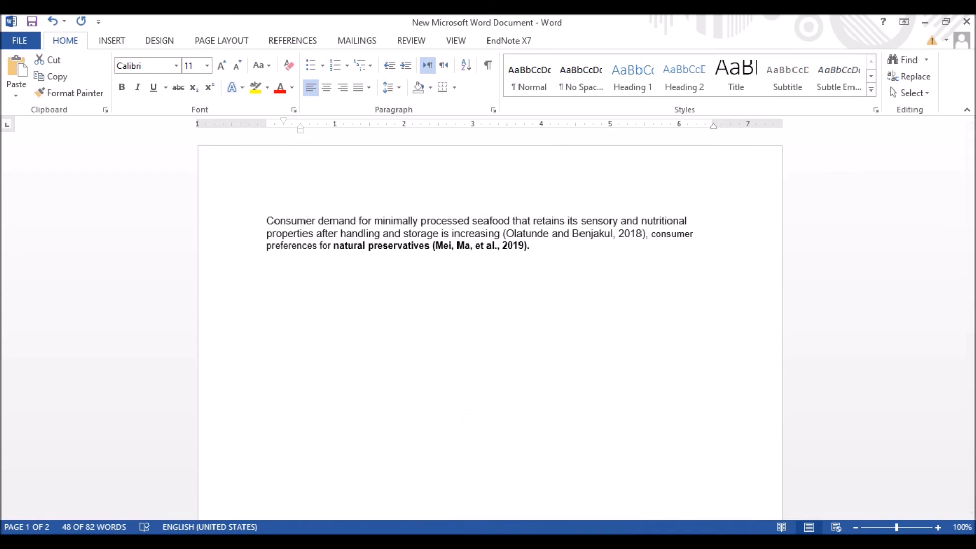
left_click(540, 542)
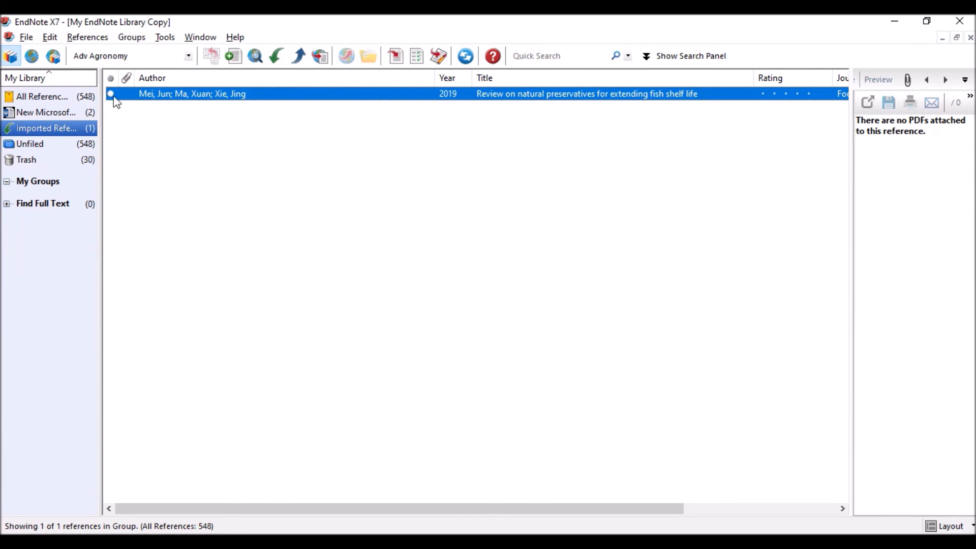
left_click(51, 96)
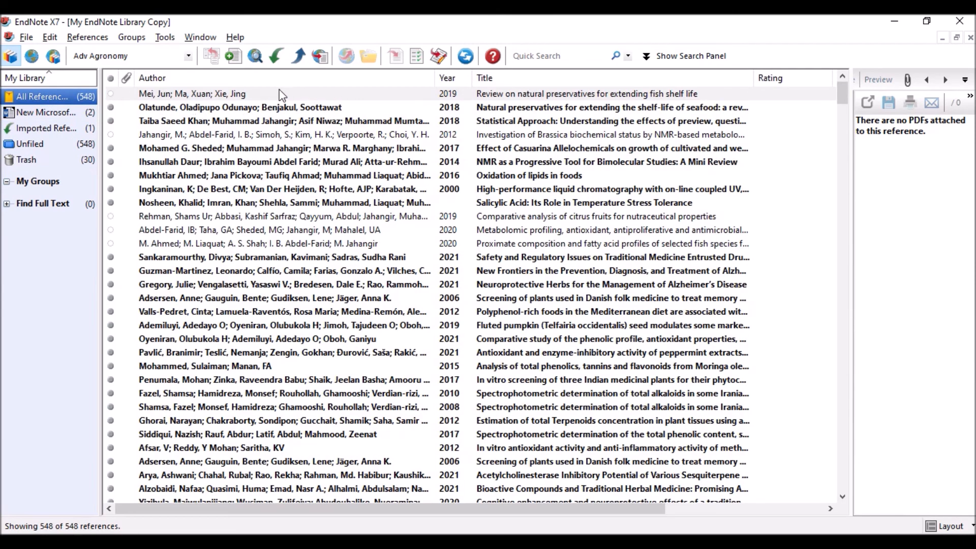
Select Crop Science as EndNote's output style and open the Word document's Format Bibliography settings.
left_click(188, 56)
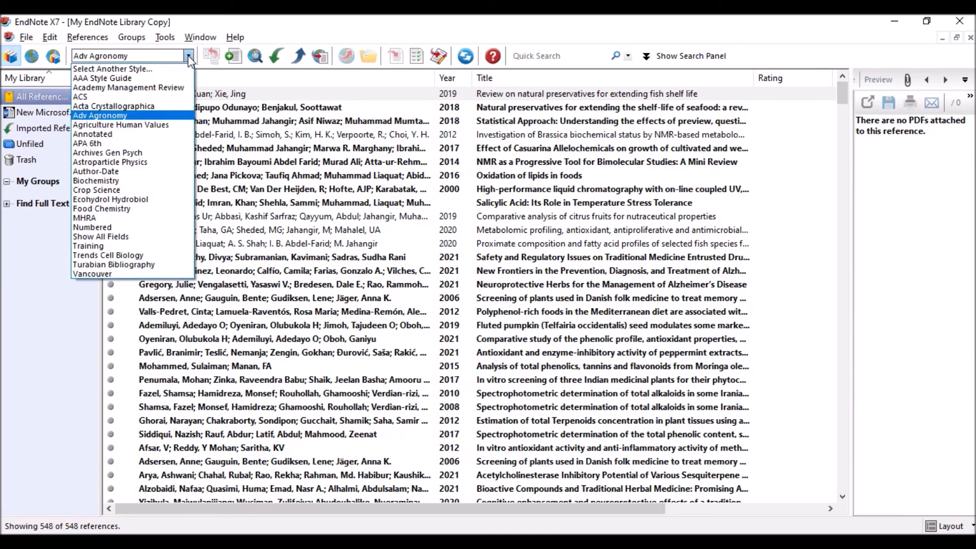
left_click(189, 58)
left_click(188, 58)
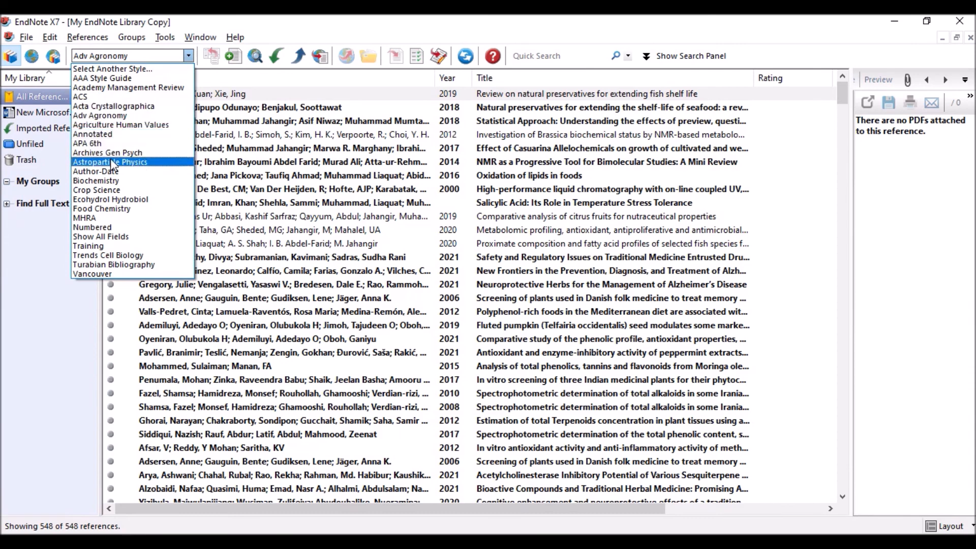
left_click(120, 192)
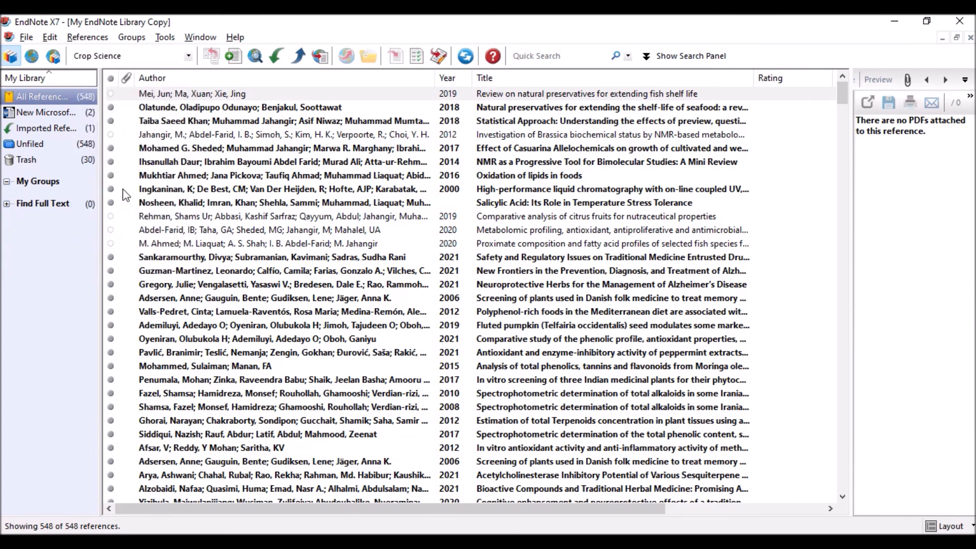
left_click(417, 58)
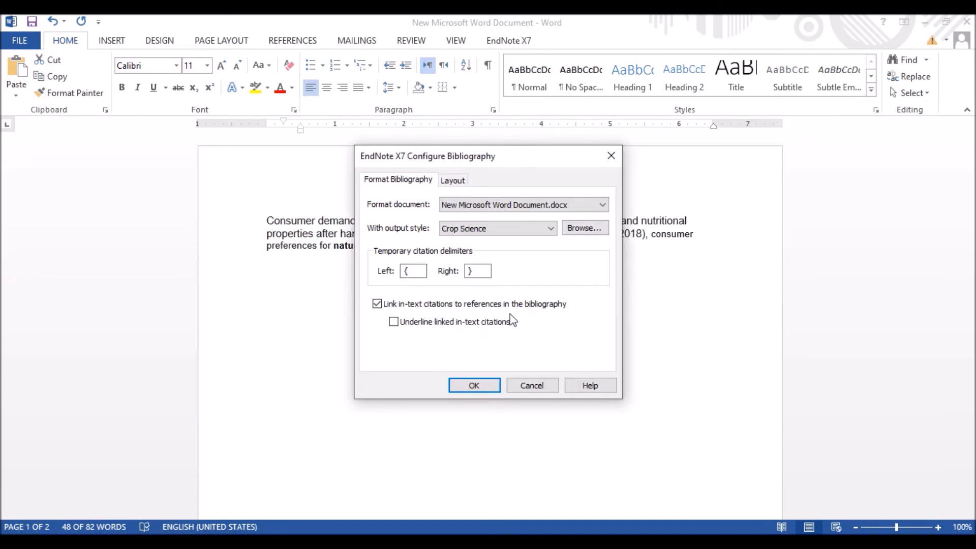
Apply the Crop Science formatting, place the cursor in the page 1 paragraph, and show the EndNote X7 tools.
left_click(474, 386)
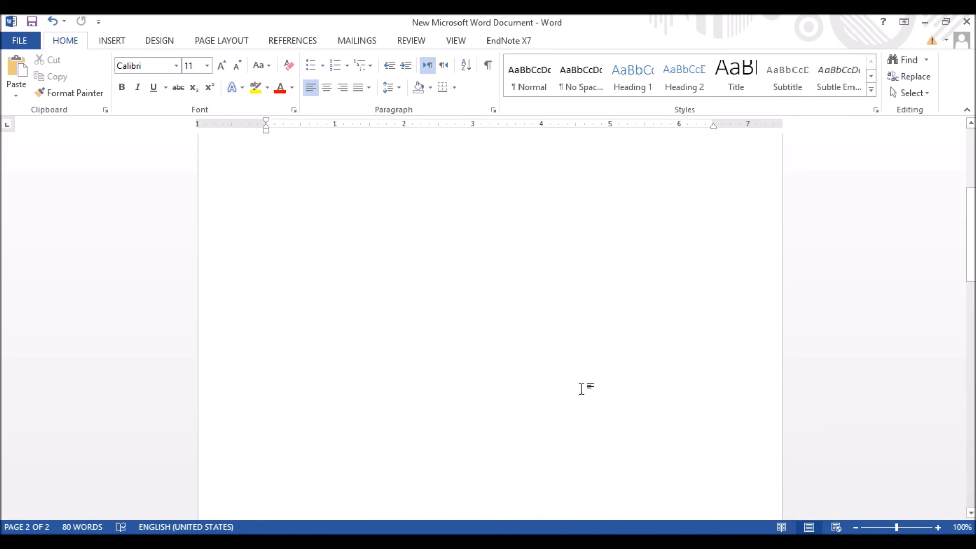
scroll(584, 389, "up", 15)
left_click(479, 251)
left_click(544, 234)
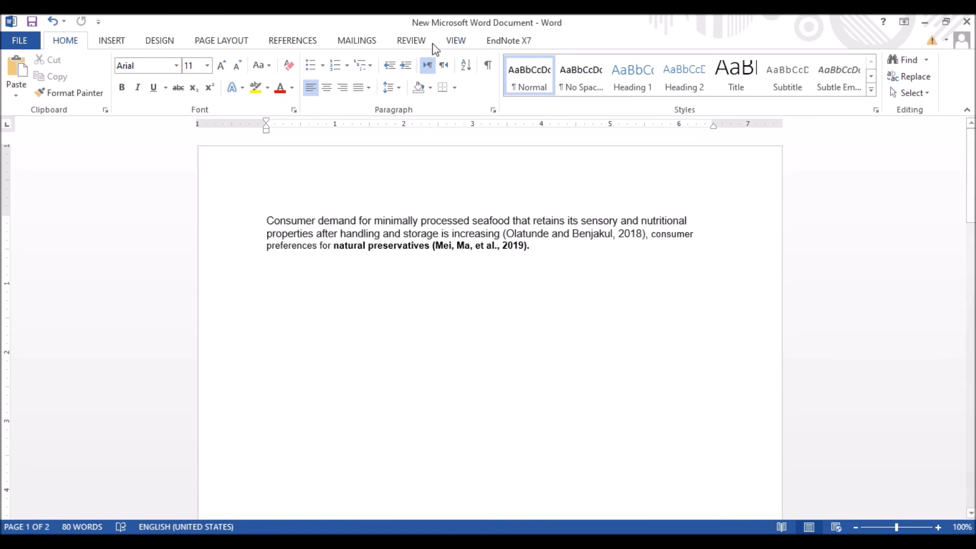
left_click(505, 41)
Update citations and bibliography, then reformat them in the Agriculture Human Values style.
left_click(250, 79)
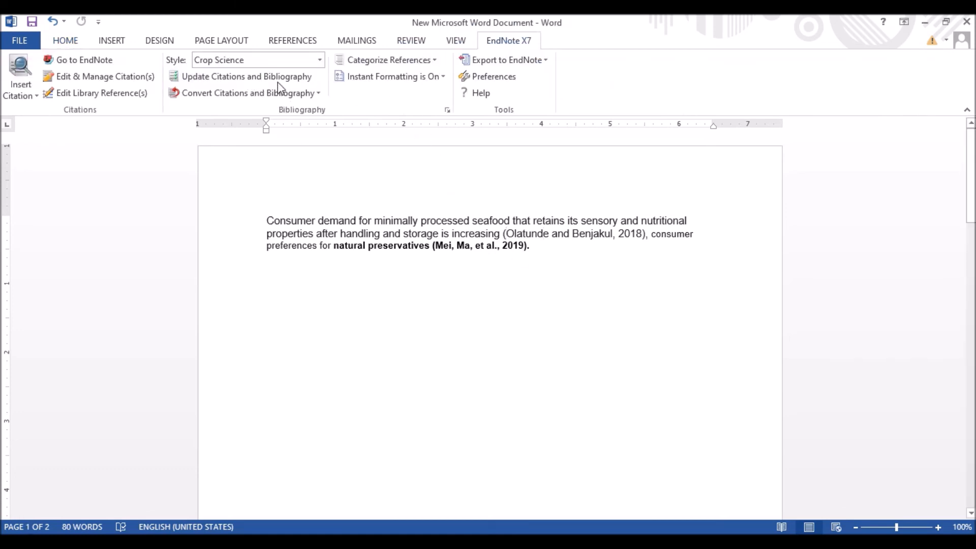
left_click(269, 59)
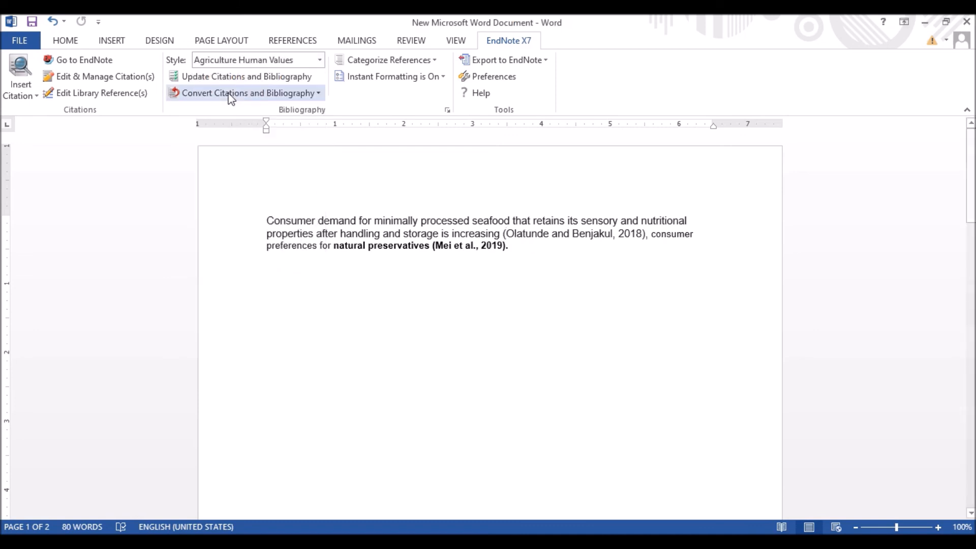
left_click(240, 79)
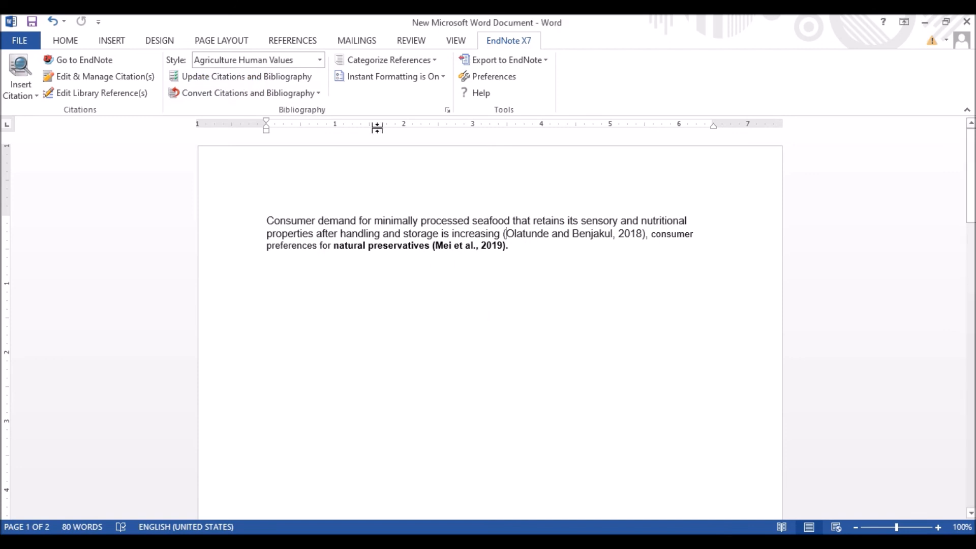
Switch citations to the numbered Biochemistry style, making them superscript 1 and 2.
left_click(319, 60)
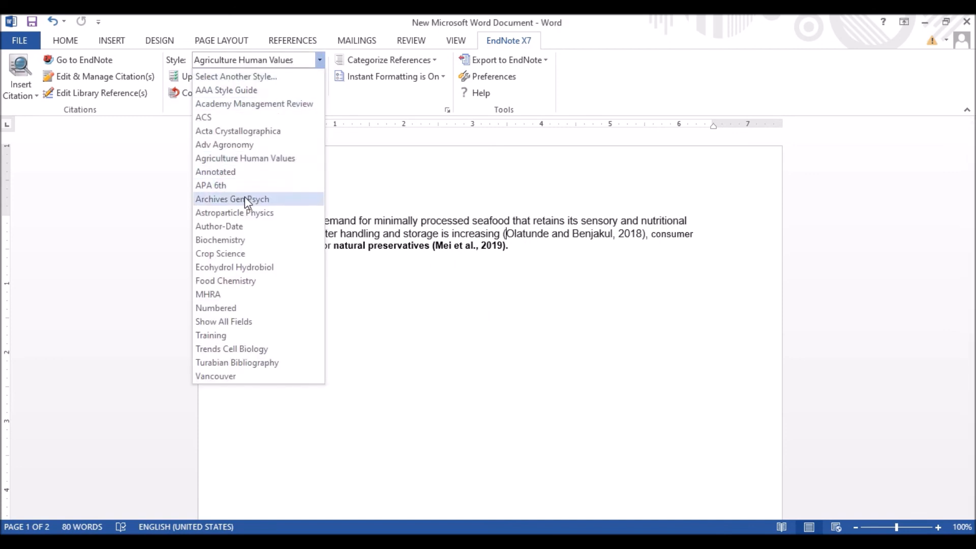
left_click(229, 240)
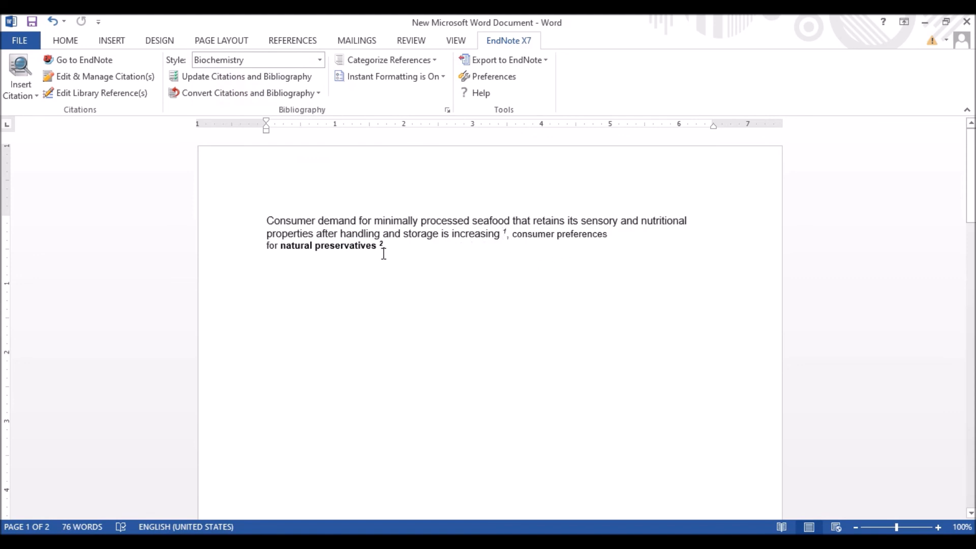
scroll(502, 258, "down", 10)
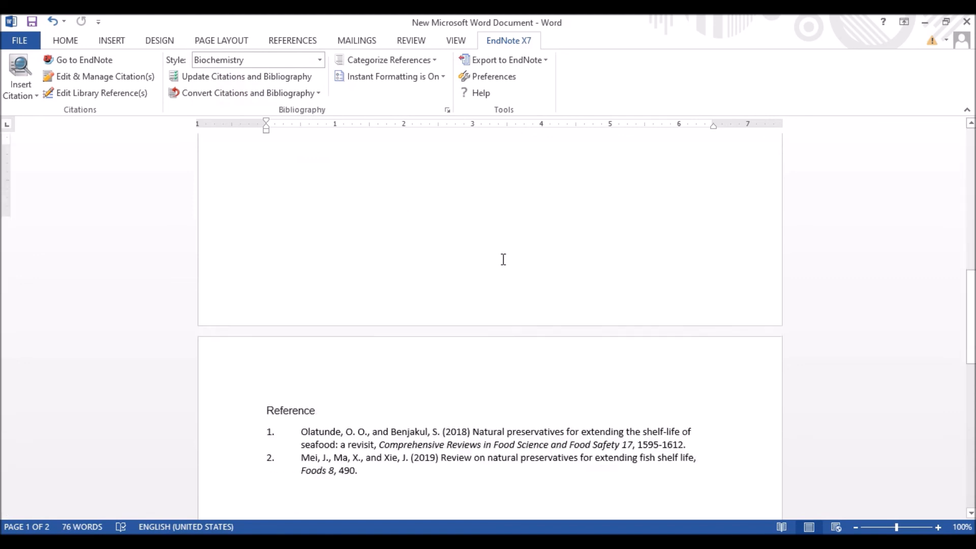
scroll(503, 260, "down", 3)
scroll(658, 164, "up", 15)
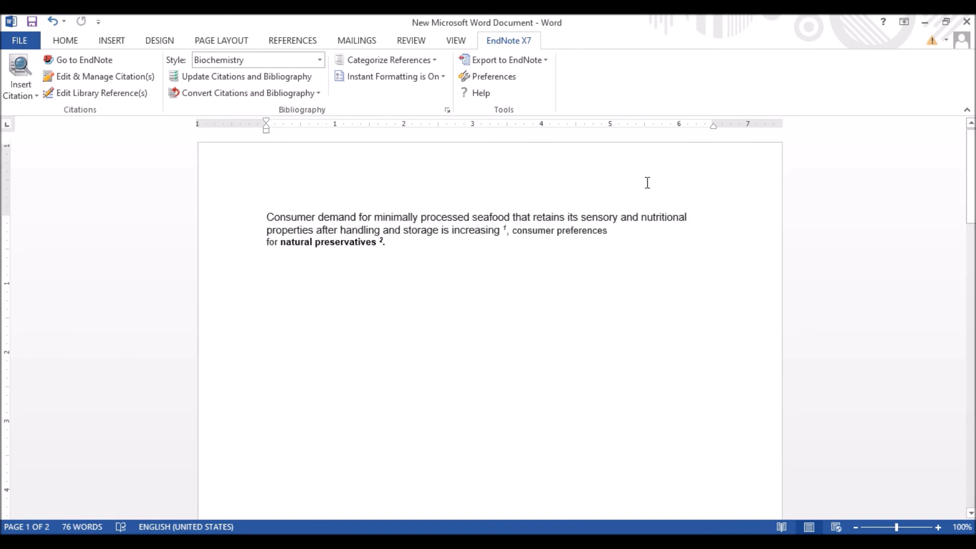
left_click(300, 60)
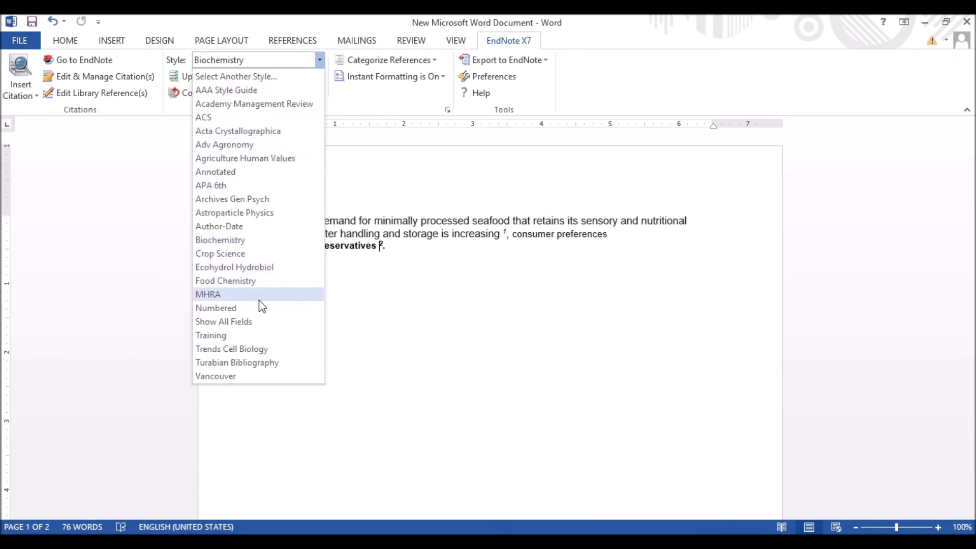
Reformat the citations in APA 6th and bring the EndNote X7 library to the front.
left_click(237, 186)
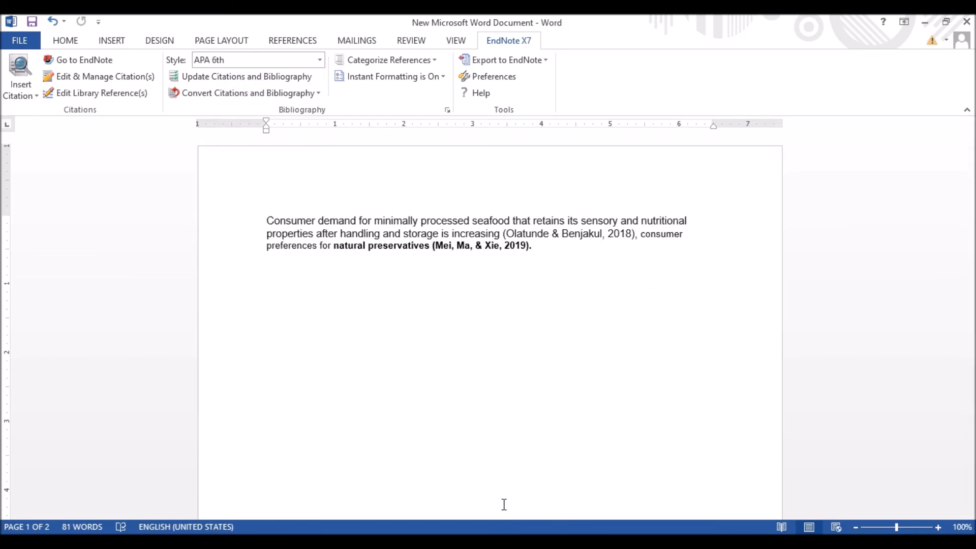
left_click(514, 542)
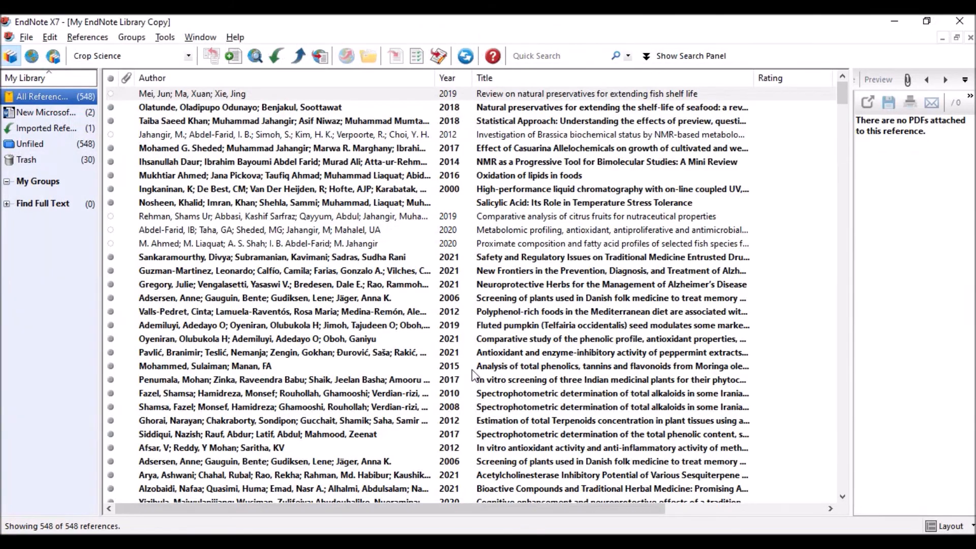
Open Configure Bibliography in Word and cancel it, keeping the APA 6th formatting unchanged.
left_click(417, 60)
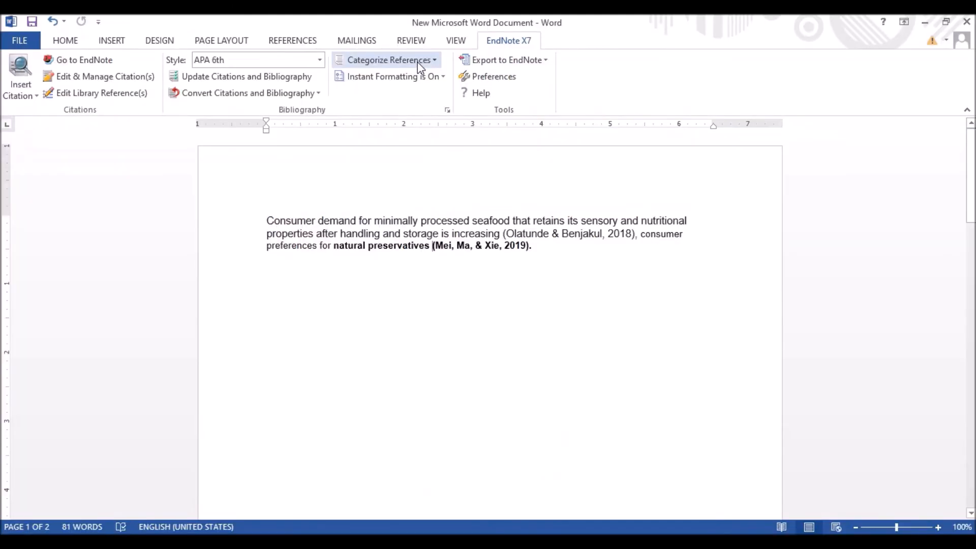
left_click(467, 235)
left_click(505, 228)
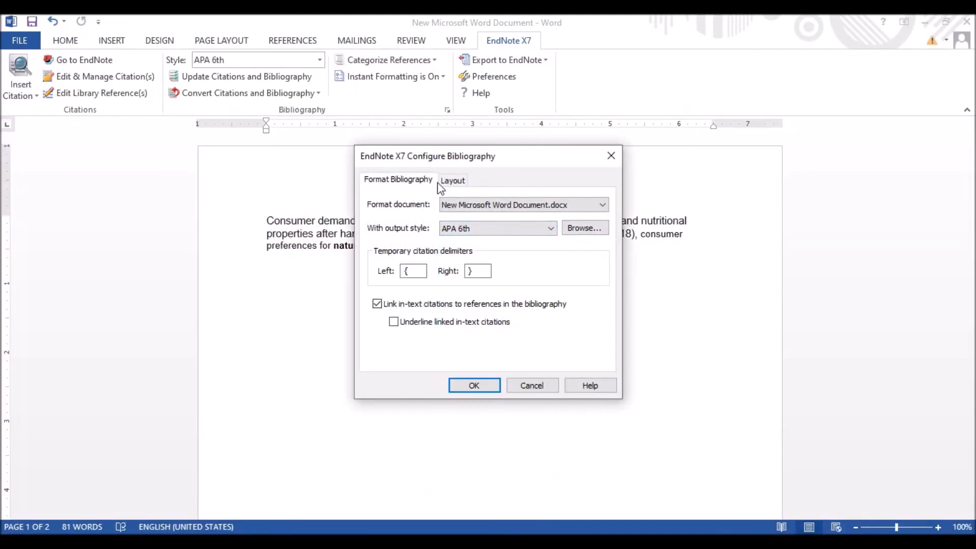
left_click(540, 385)
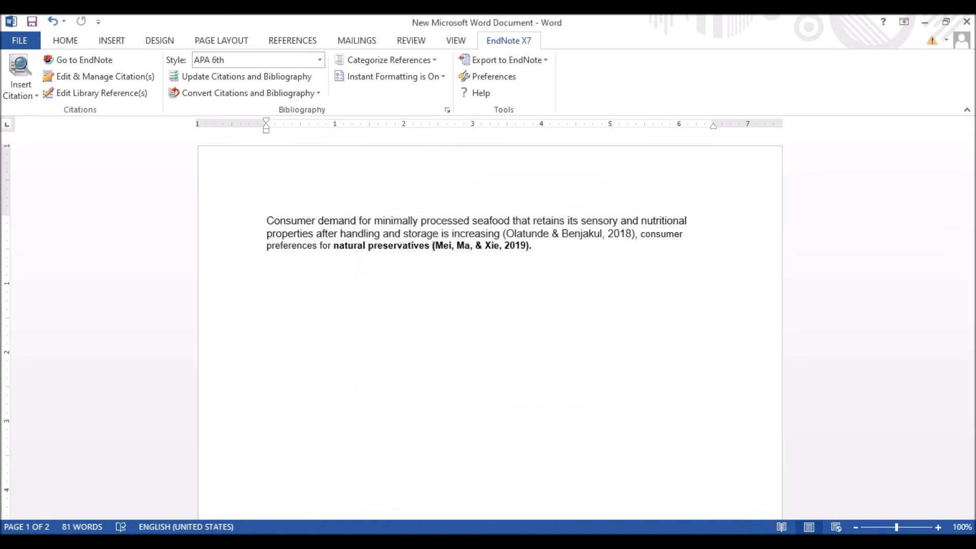